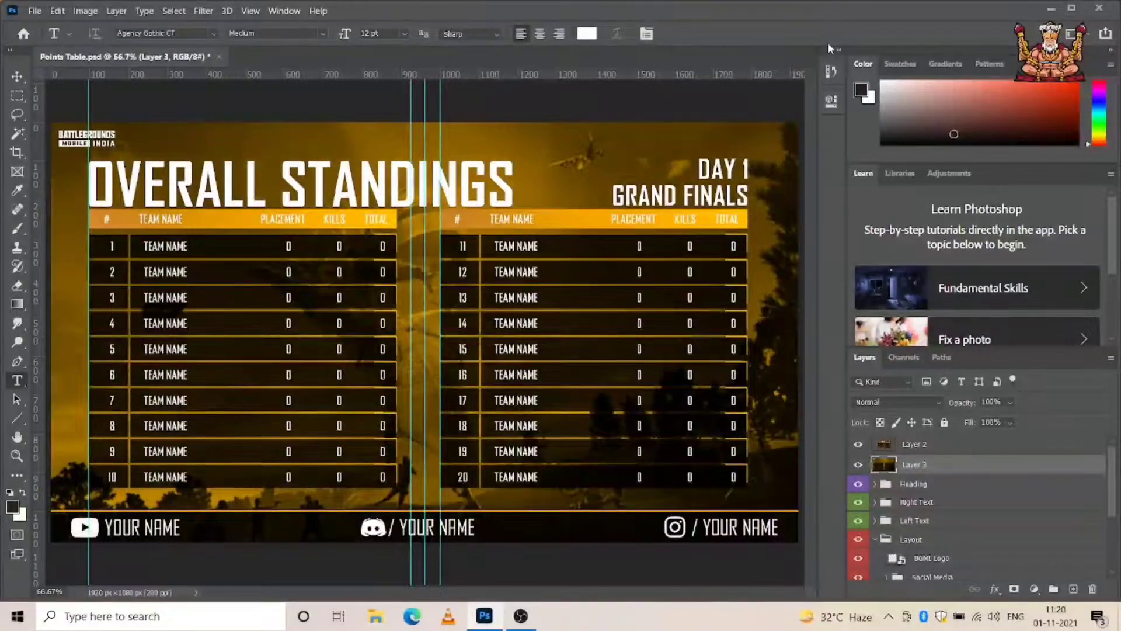
click(858, 444)
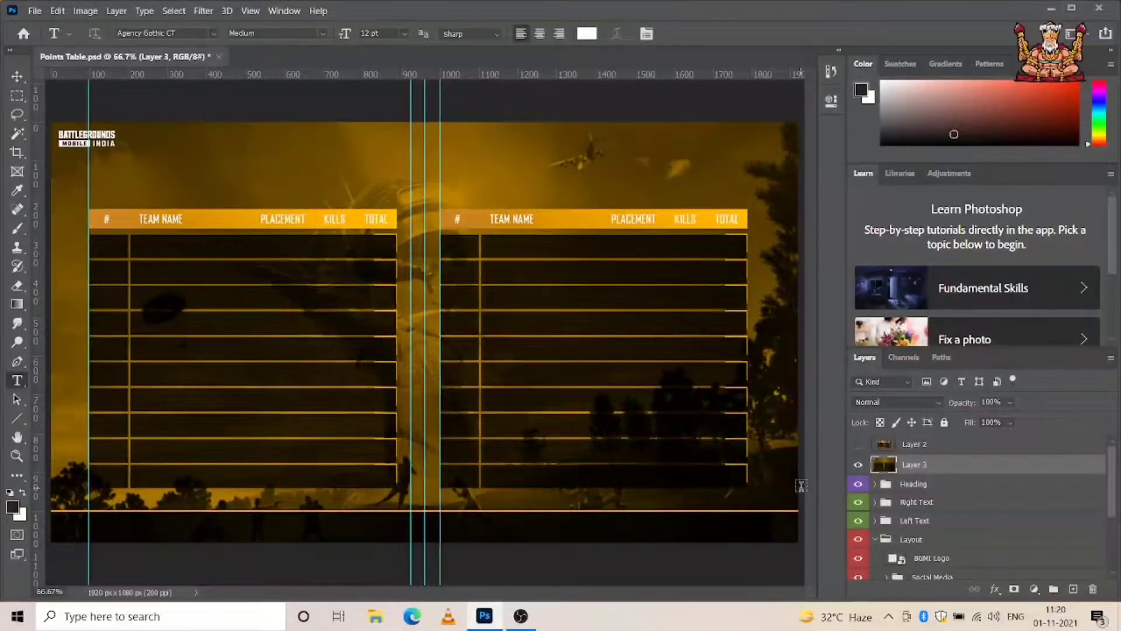
click(858, 445)
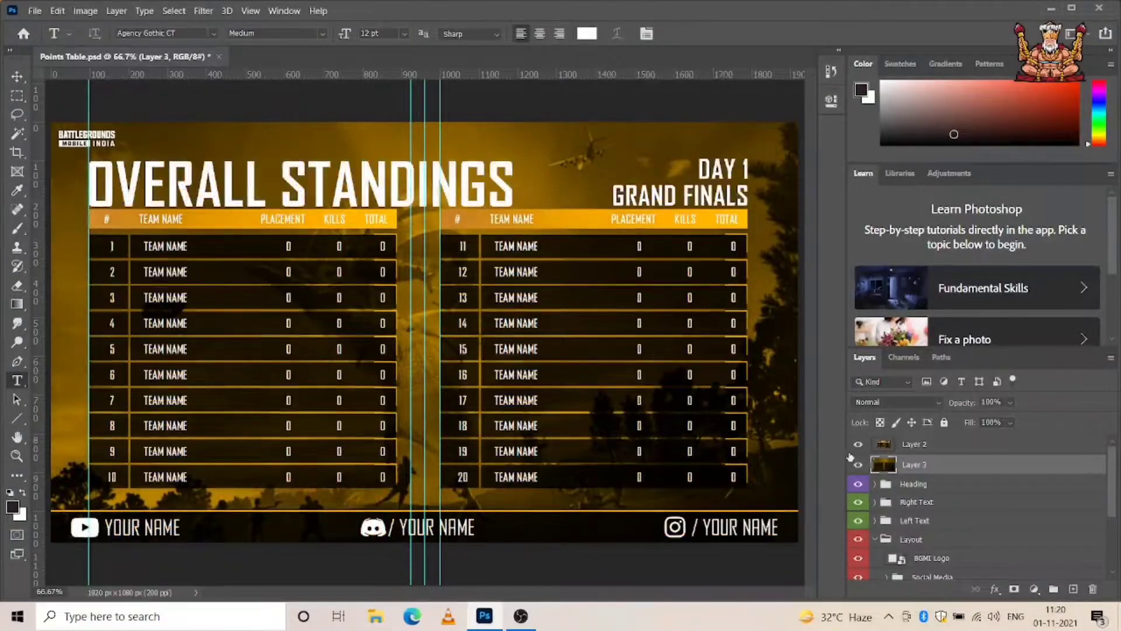
click(506, 247)
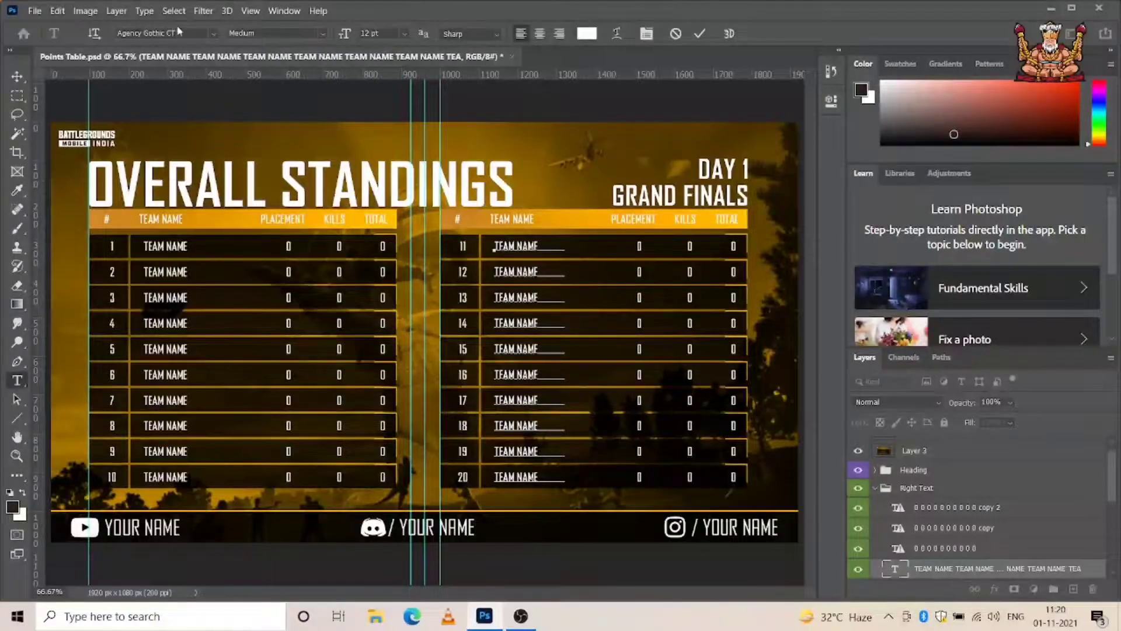
click(146, 34)
double_click(146, 34)
drag(179, 33, 118, 32)
click(192, 35)
click(676, 34)
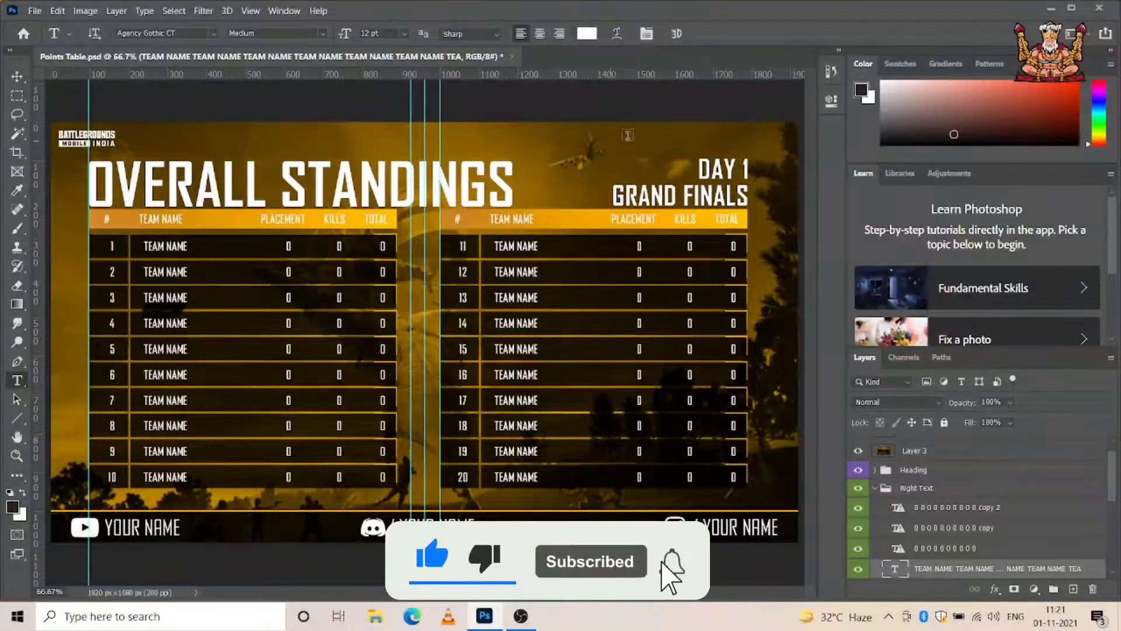
scroll(925, 478, down, 3)
scroll(925, 477, down, 3)
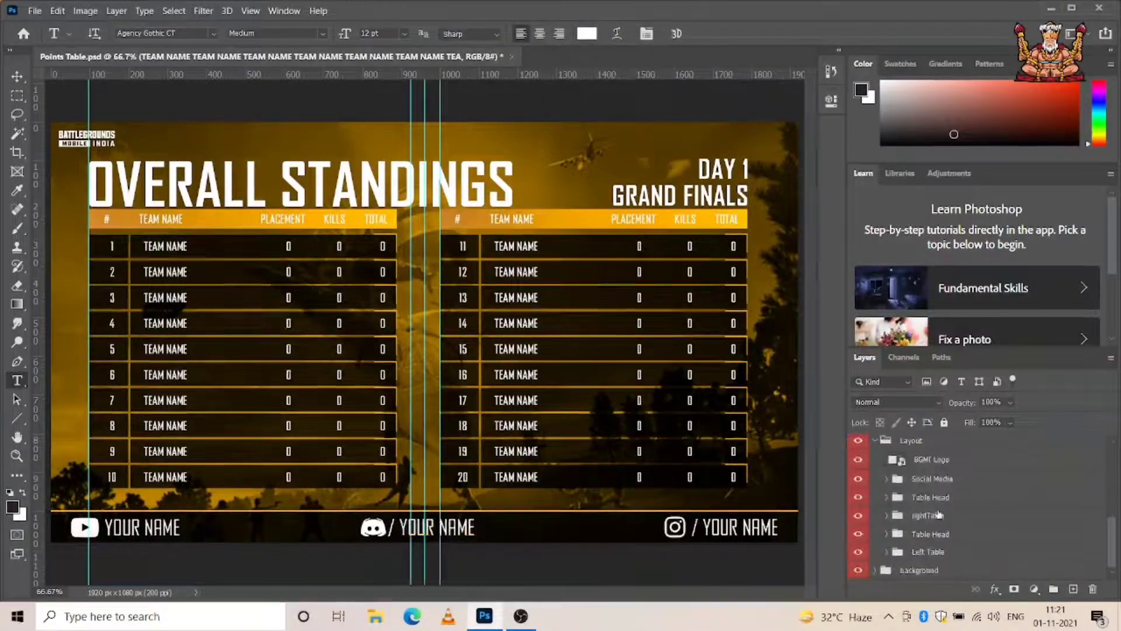
click(876, 571)
scroll(915, 518, down, 3)
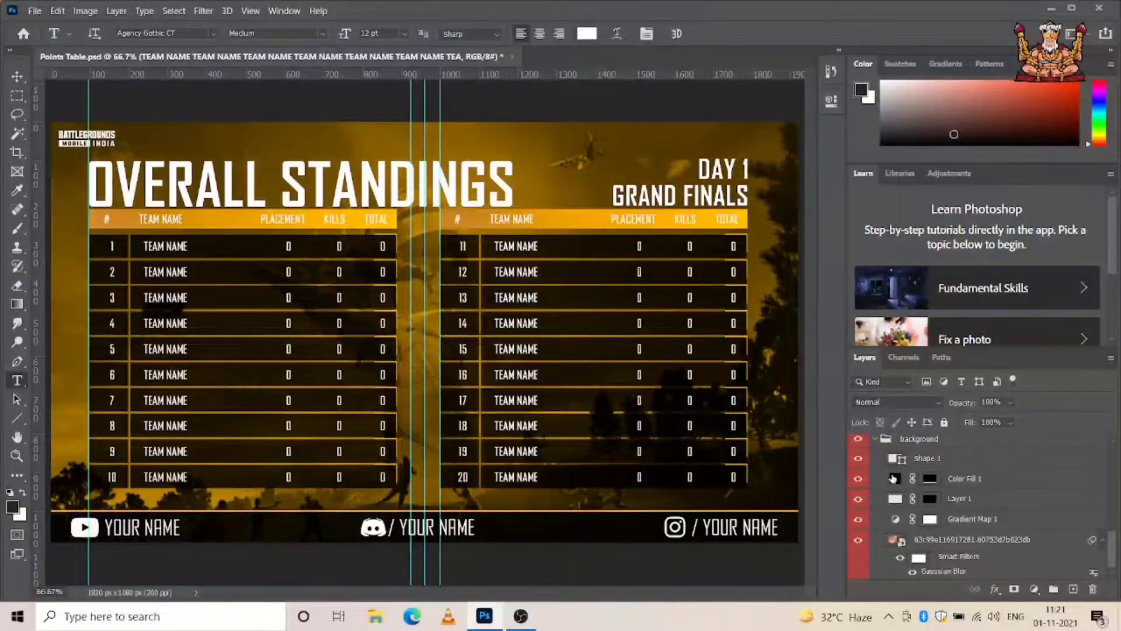
click(875, 439)
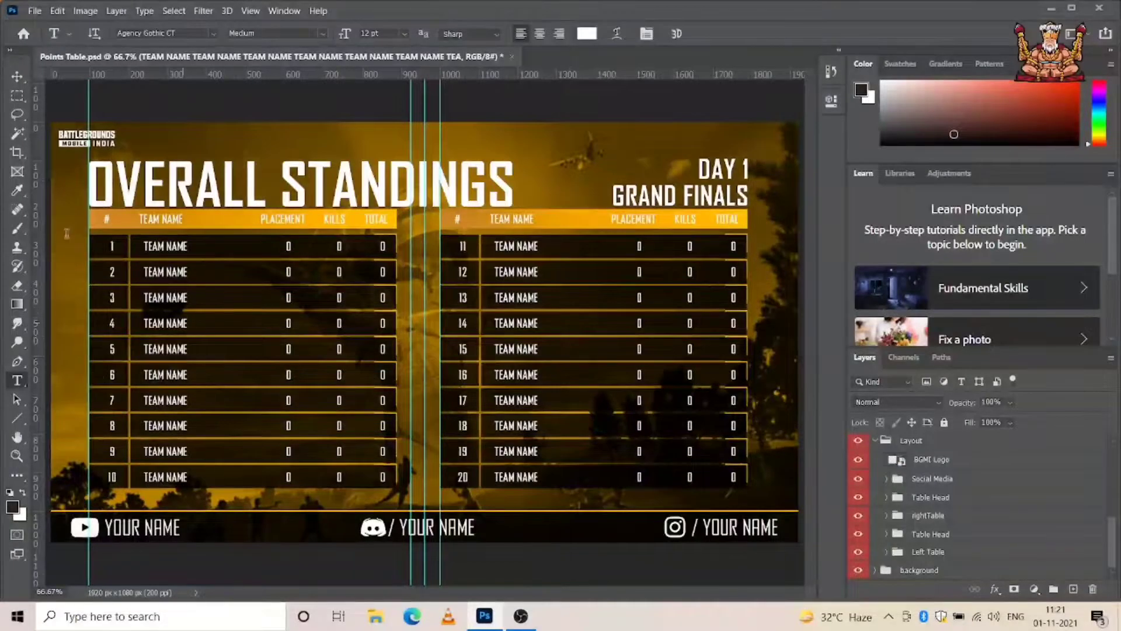
click(168, 254)
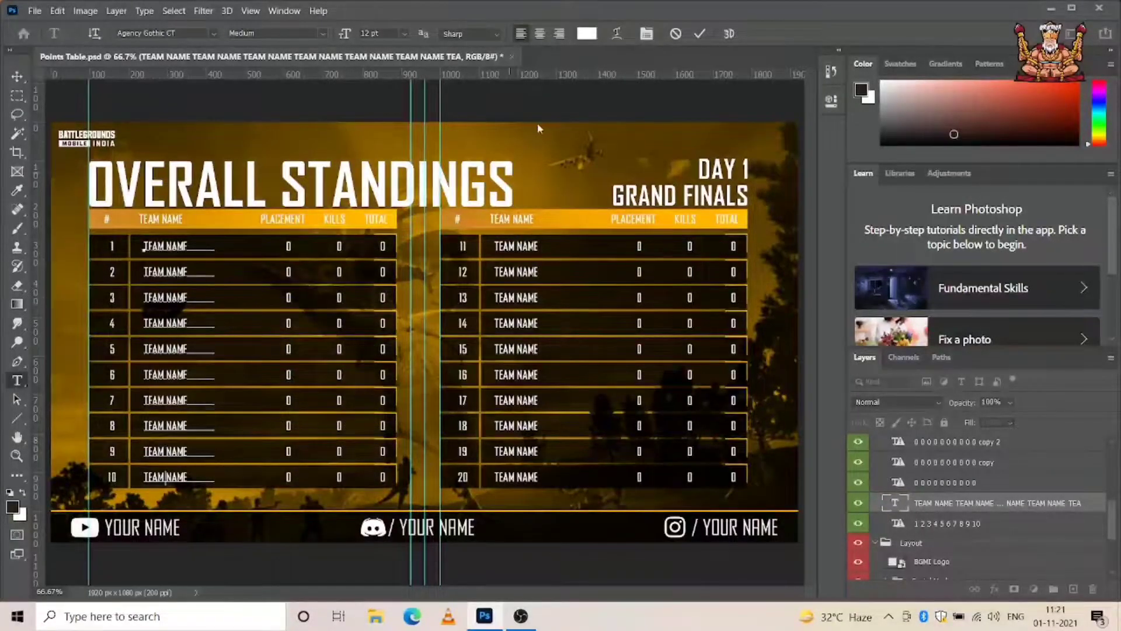
click(684, 34)
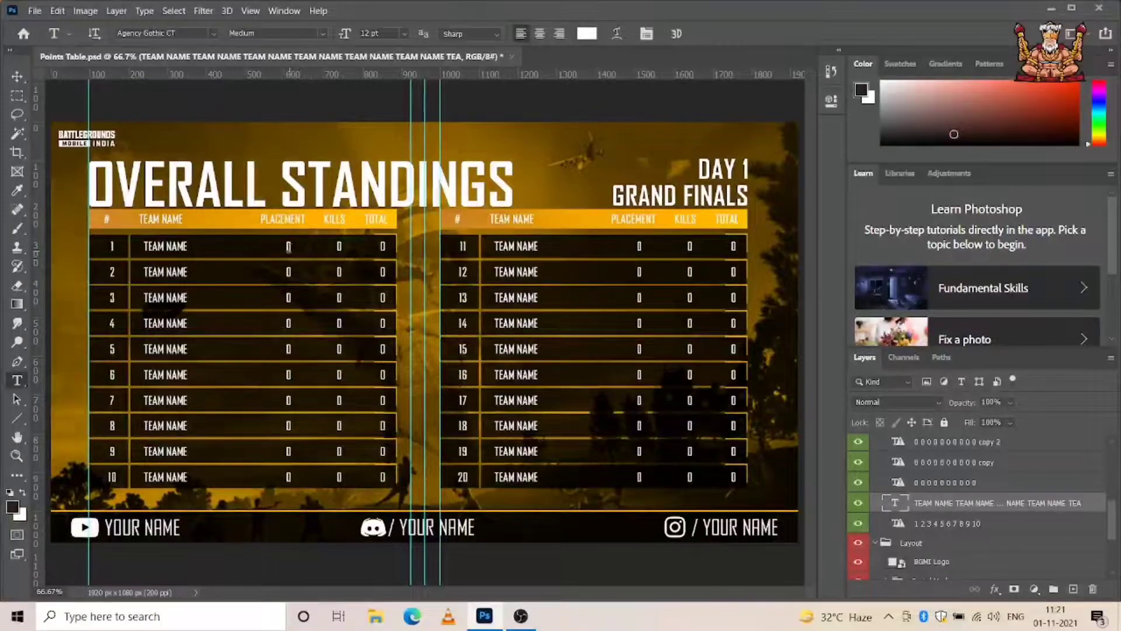
click(289, 245)
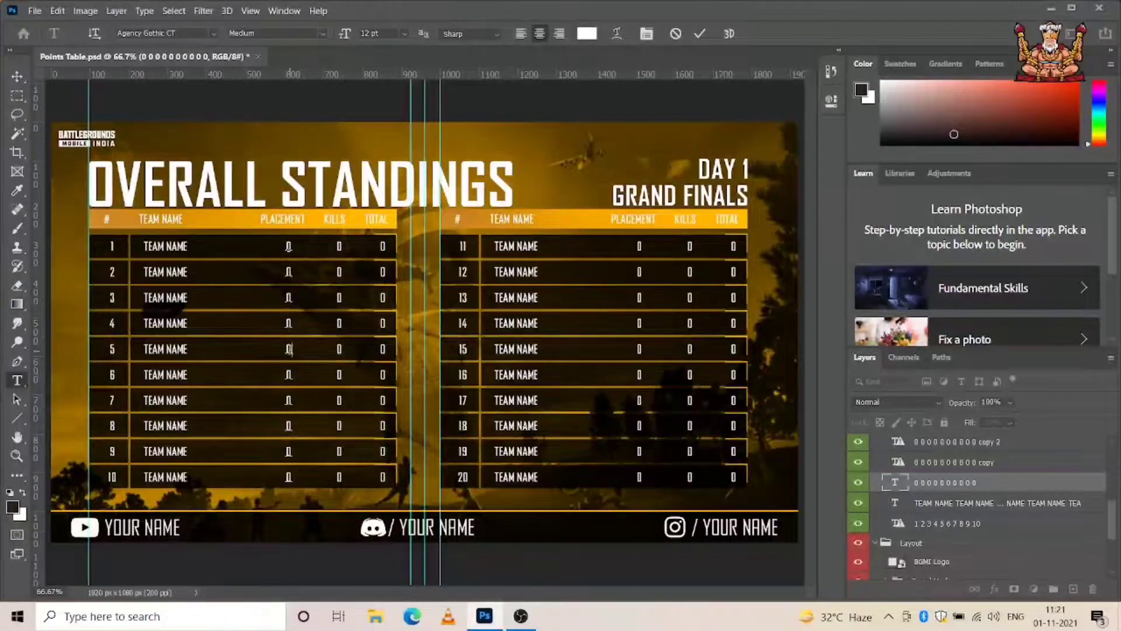
click(675, 34)
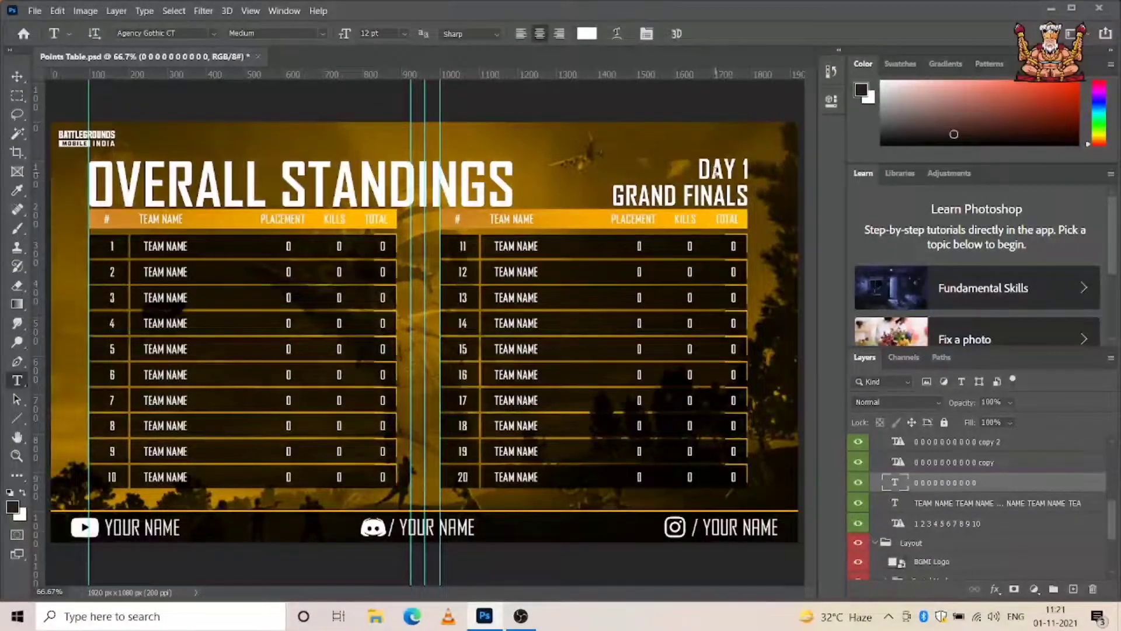
click(716, 170)
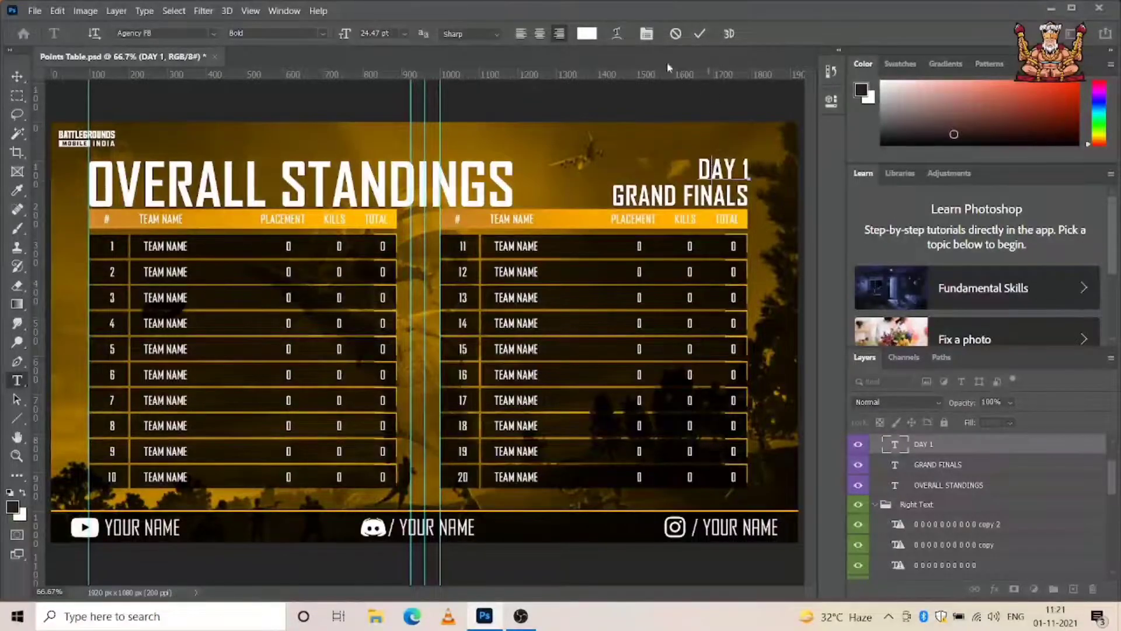
Finish the DAY 1 and GRAND FINALS title edits, then hide Layer 2 and Layer 3
click(675, 33)
click(699, 193)
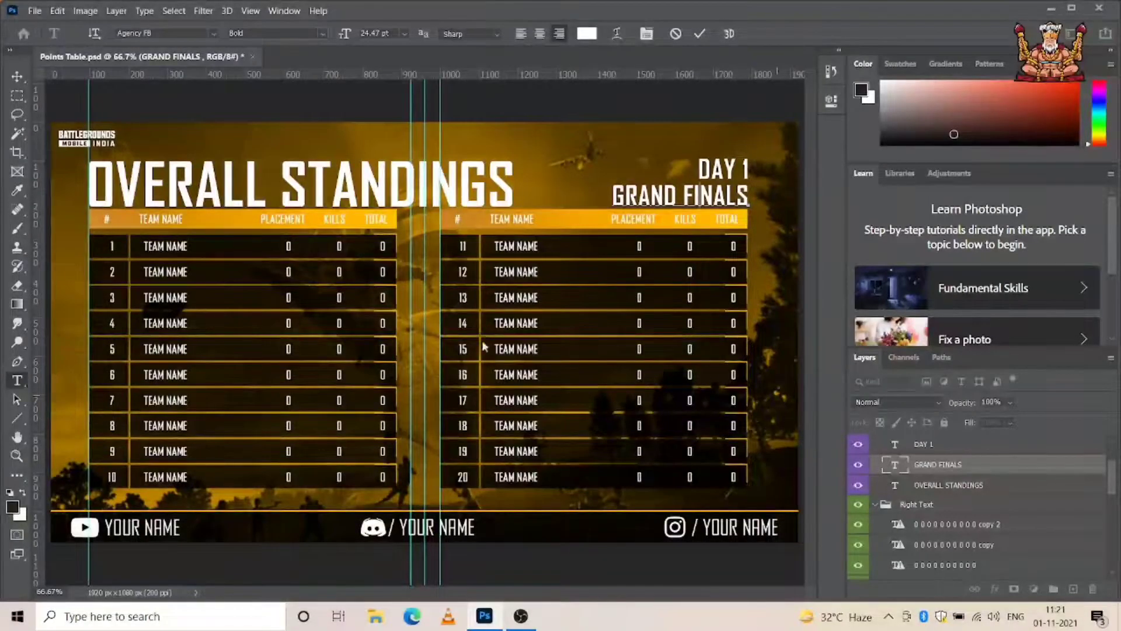
scroll(853, 479, up, 3)
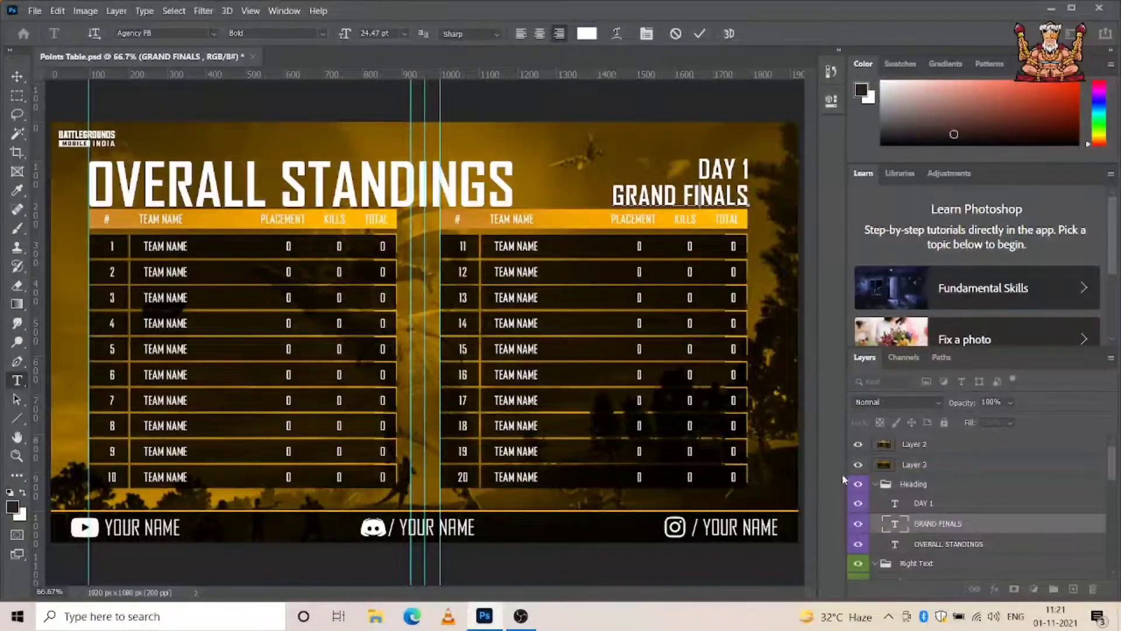
drag(858, 444, 858, 464)
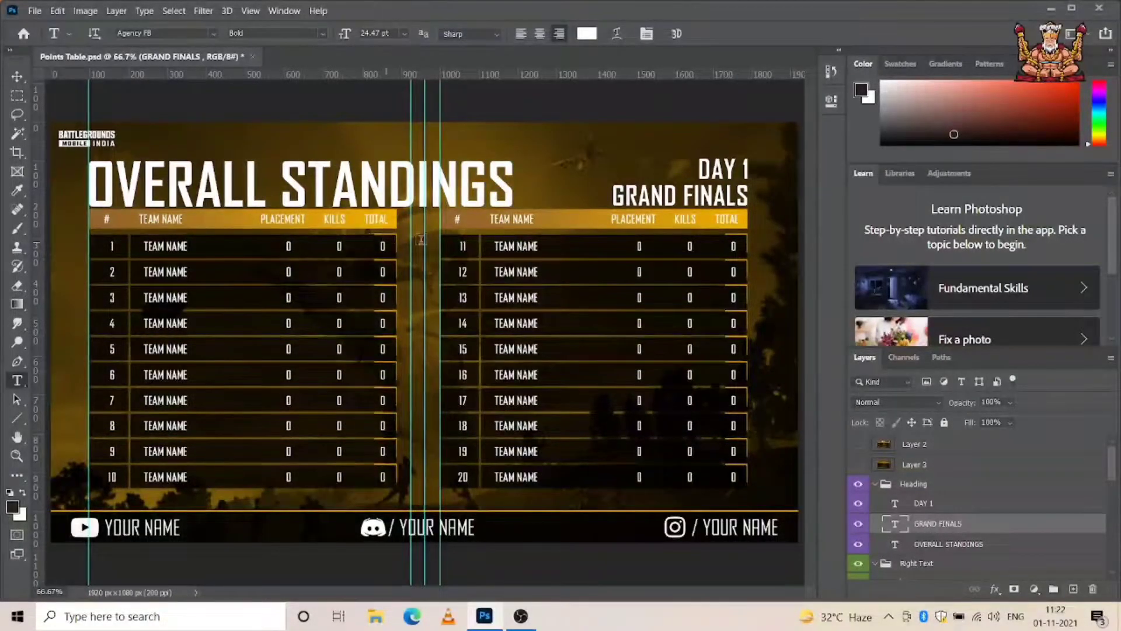
Create a new empty Layer 4 above the Heading group and collapse the group
click(913, 466)
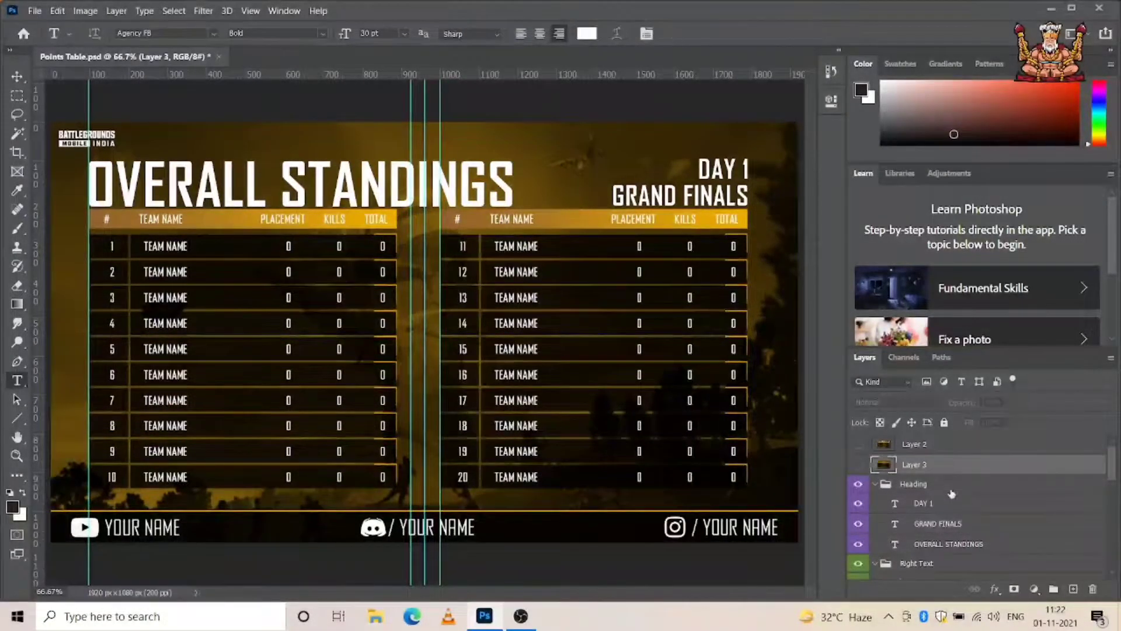
click(925, 492)
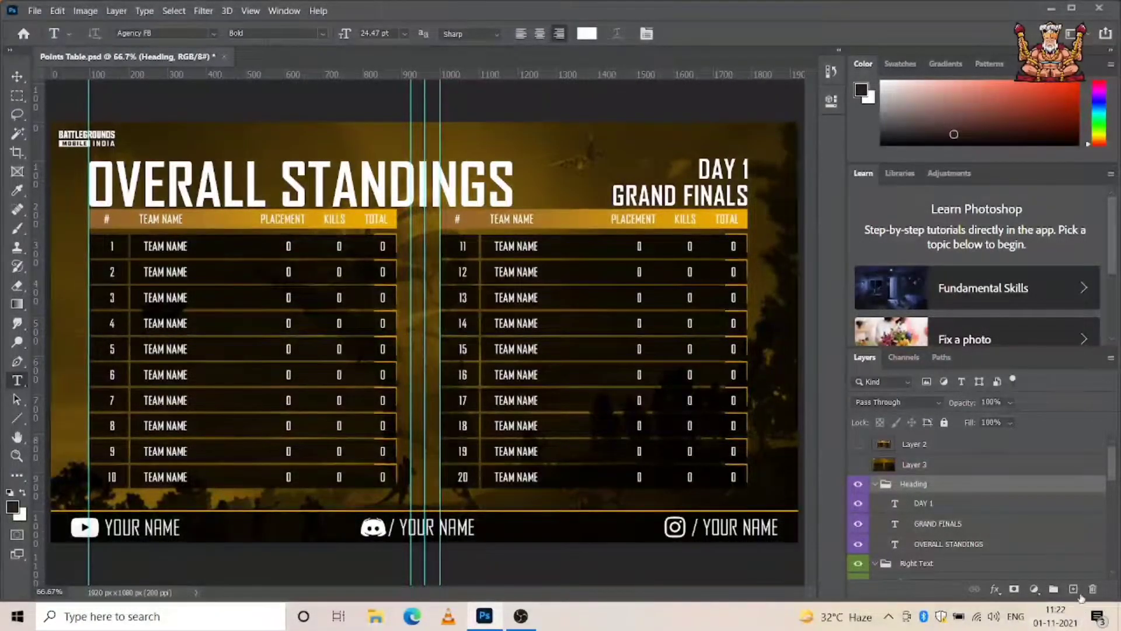
click(1073, 589)
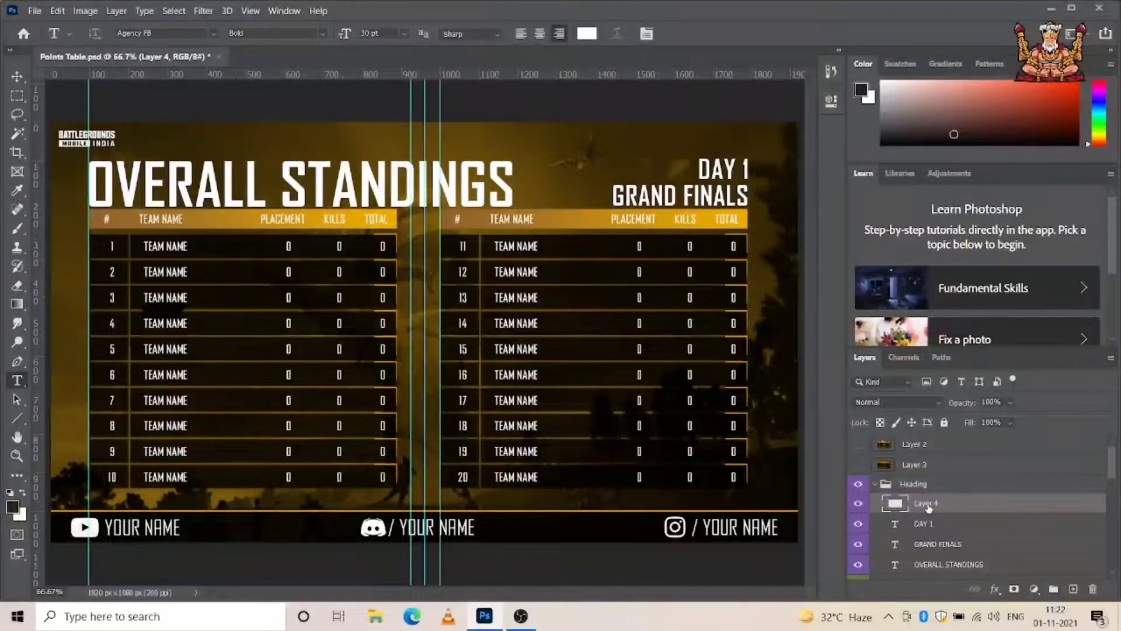
drag(928, 507, 935, 475)
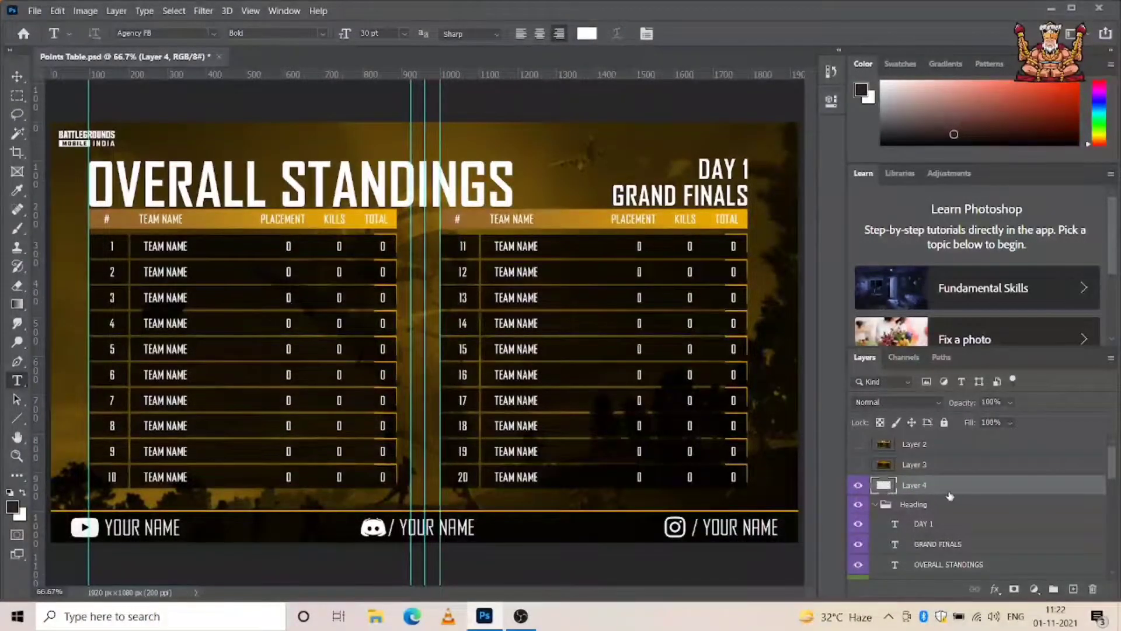
click(874, 504)
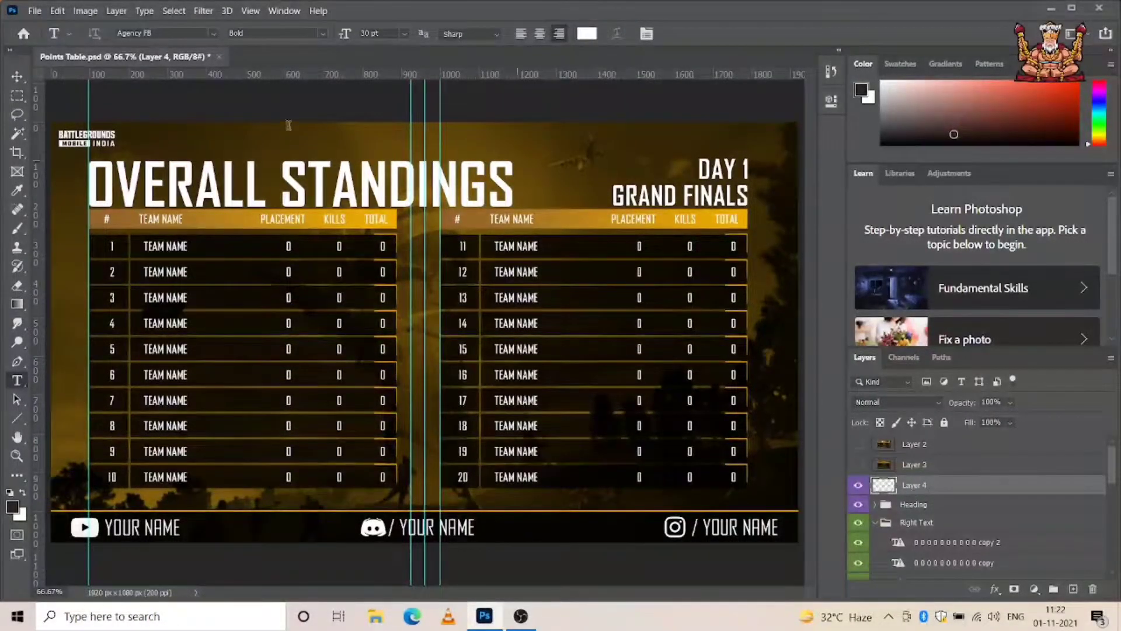
Fill Layer 4 with a merged copy of the design via Image > Apply Image
click(84, 11)
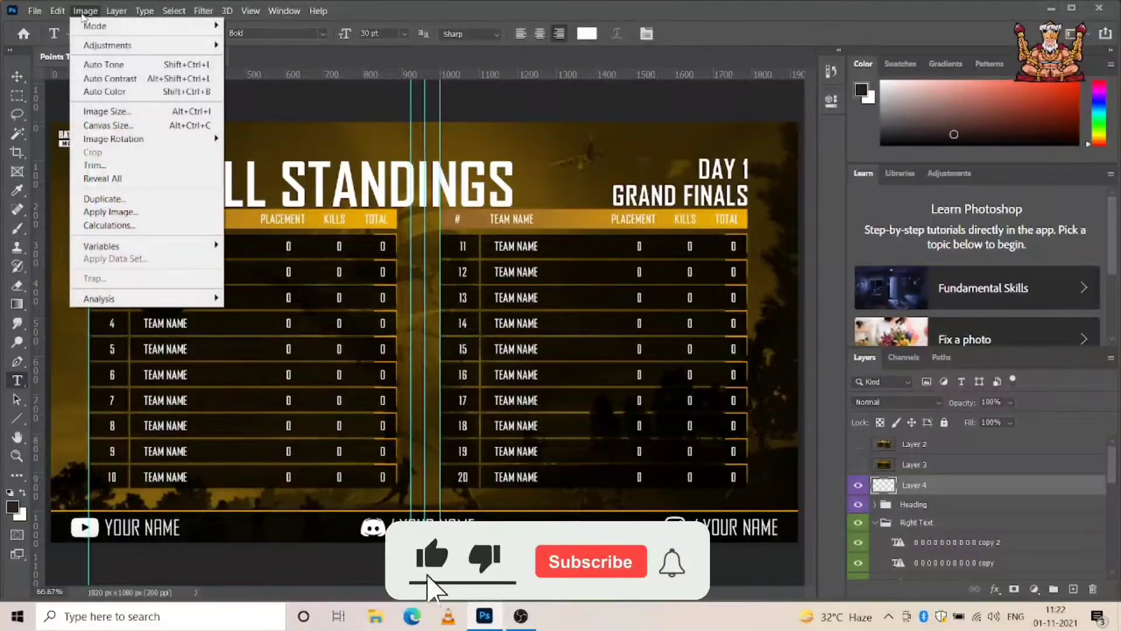
click(79, 211)
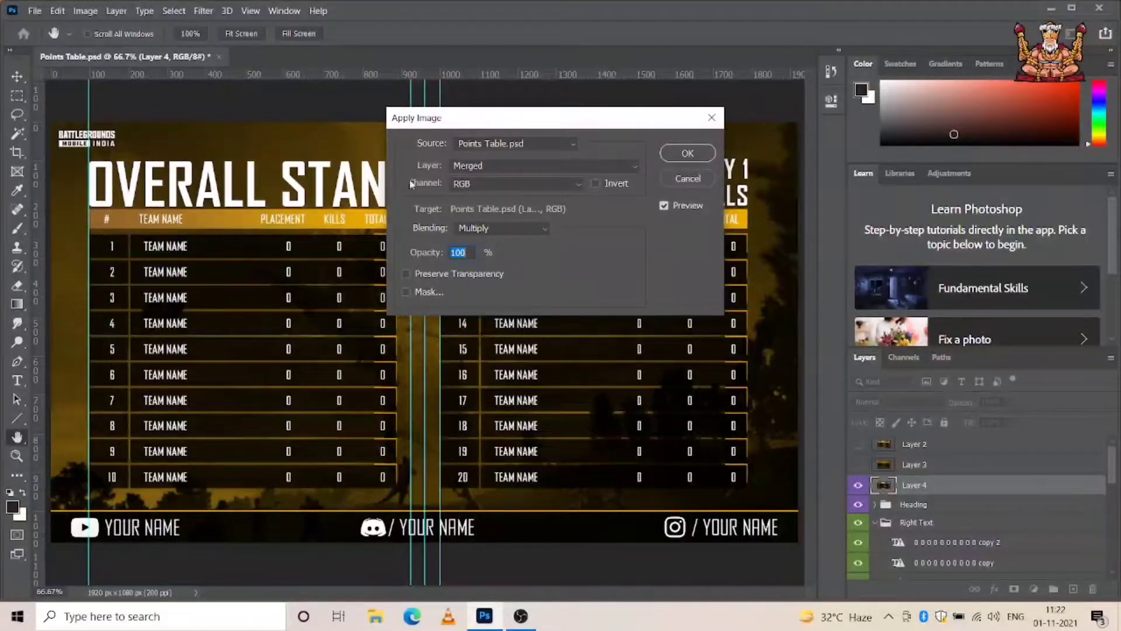
click(687, 152)
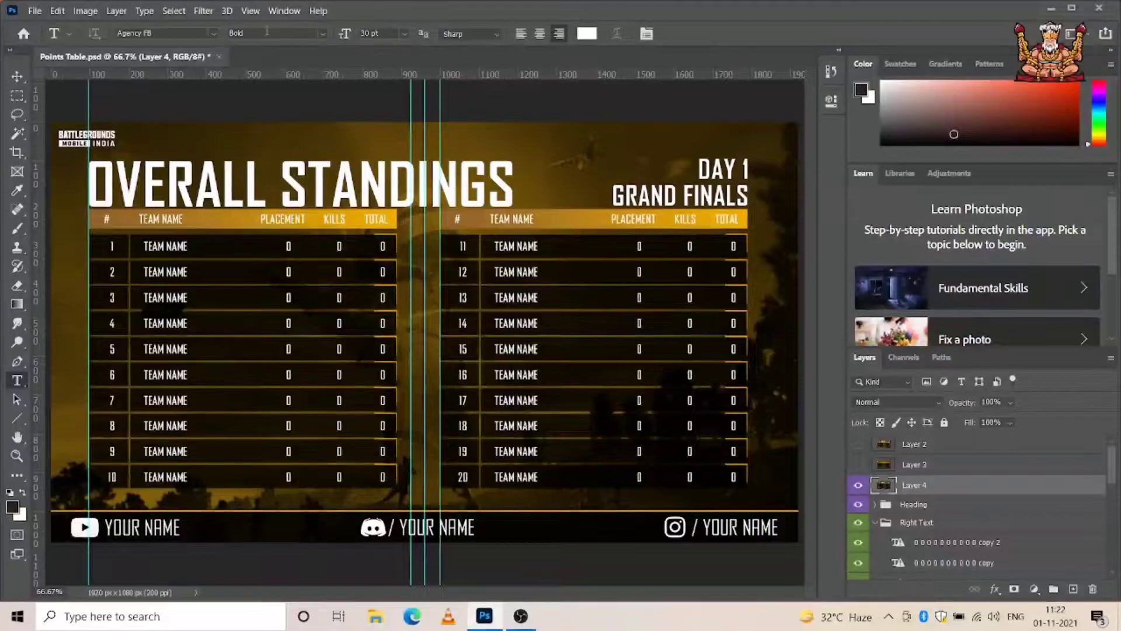
Open the Camera Raw filter on Layer 4 and show its Basic panel
click(203, 10)
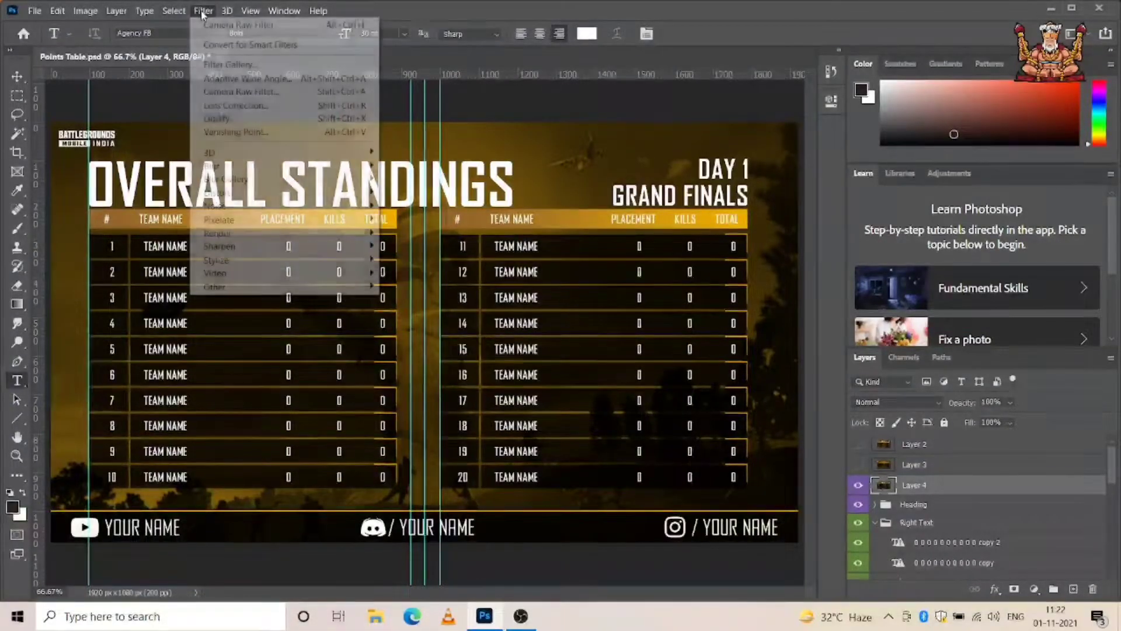
click(237, 93)
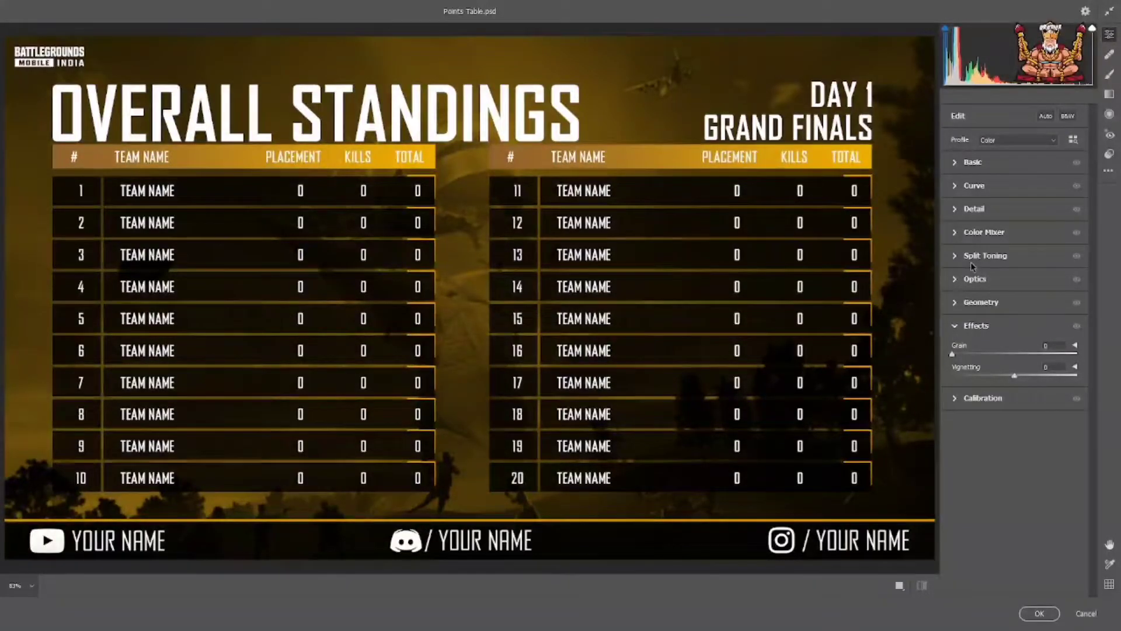
click(955, 164)
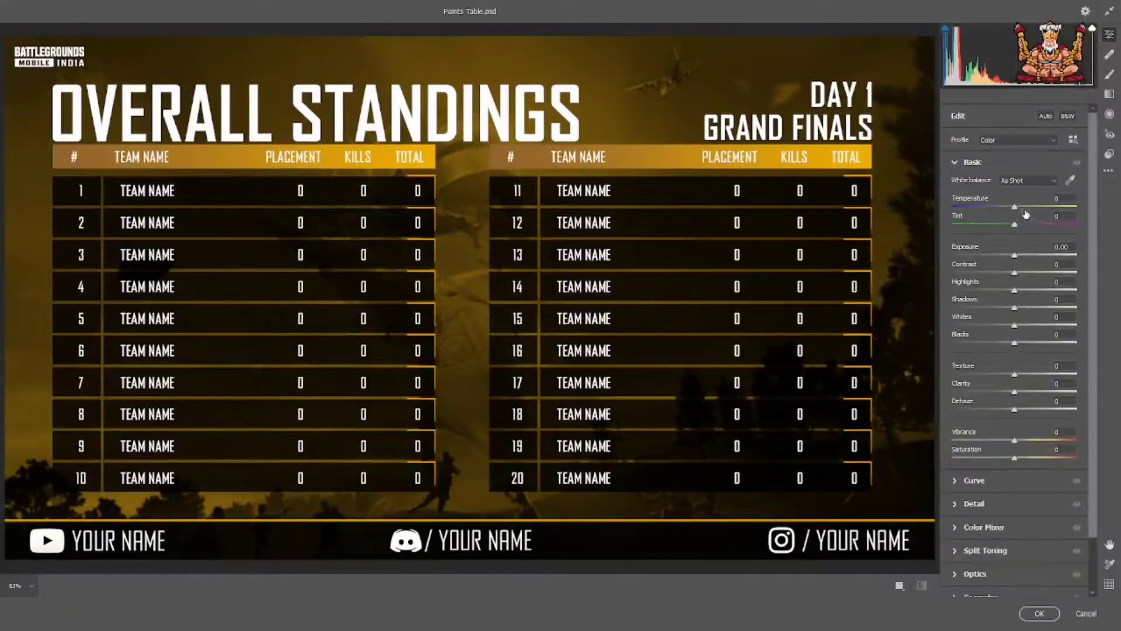
Set Temperature +9, Exposure +0.40, Clarity +20, Vibrance +29, Whites +31; reset Shadows to 0
drag(1016, 210, 1022, 211)
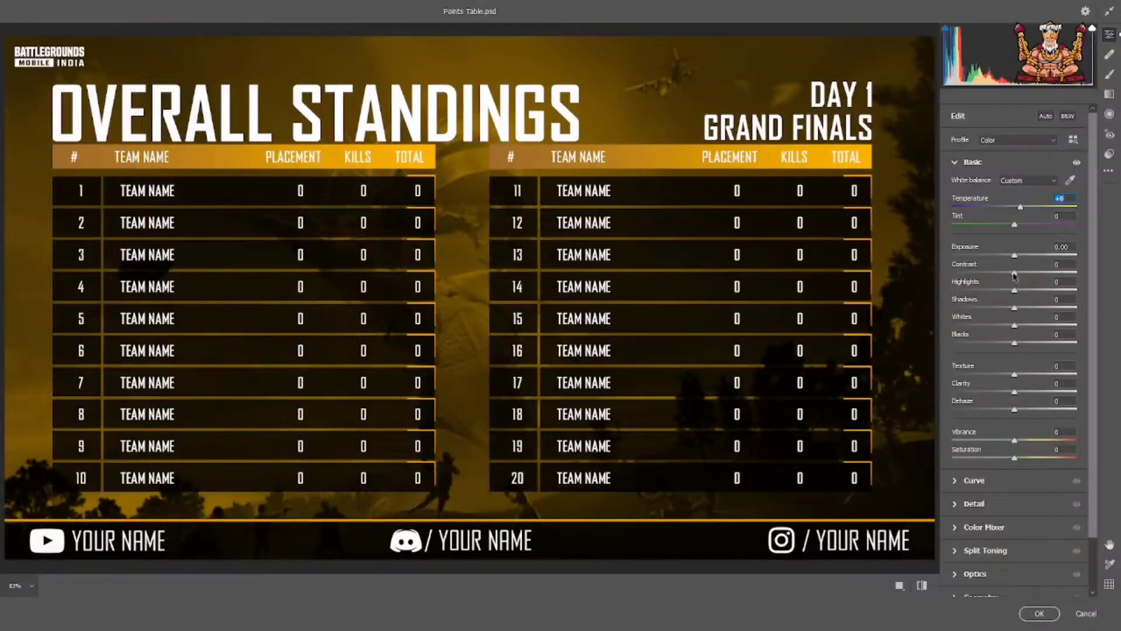
drag(1014, 255, 1019, 255)
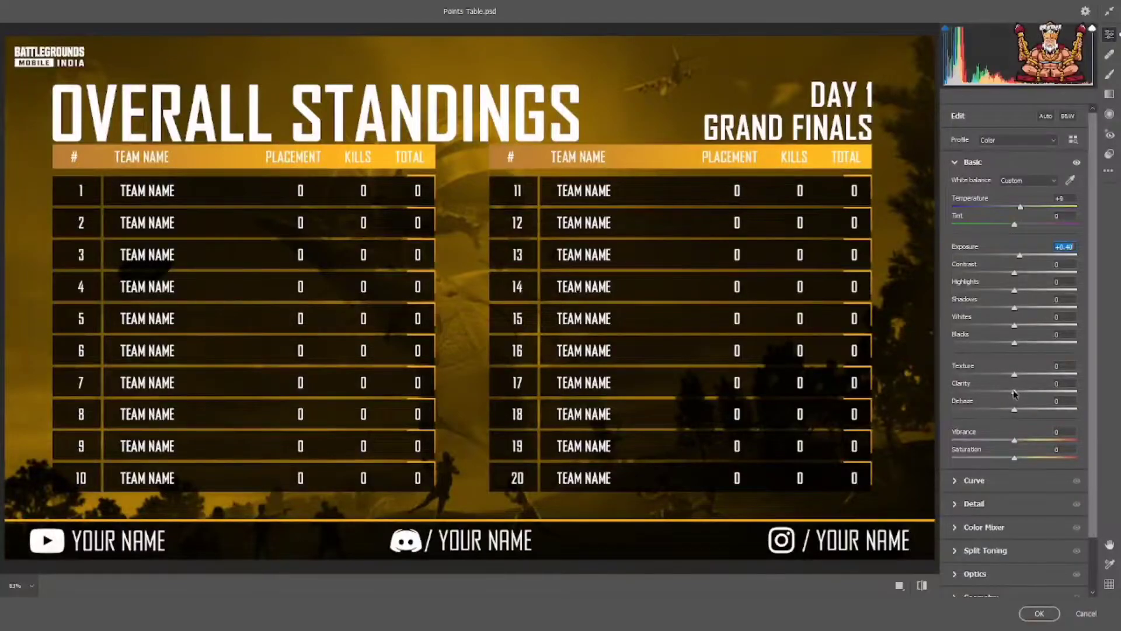
drag(1014, 391, 1027, 391)
drag(1018, 443, 1034, 442)
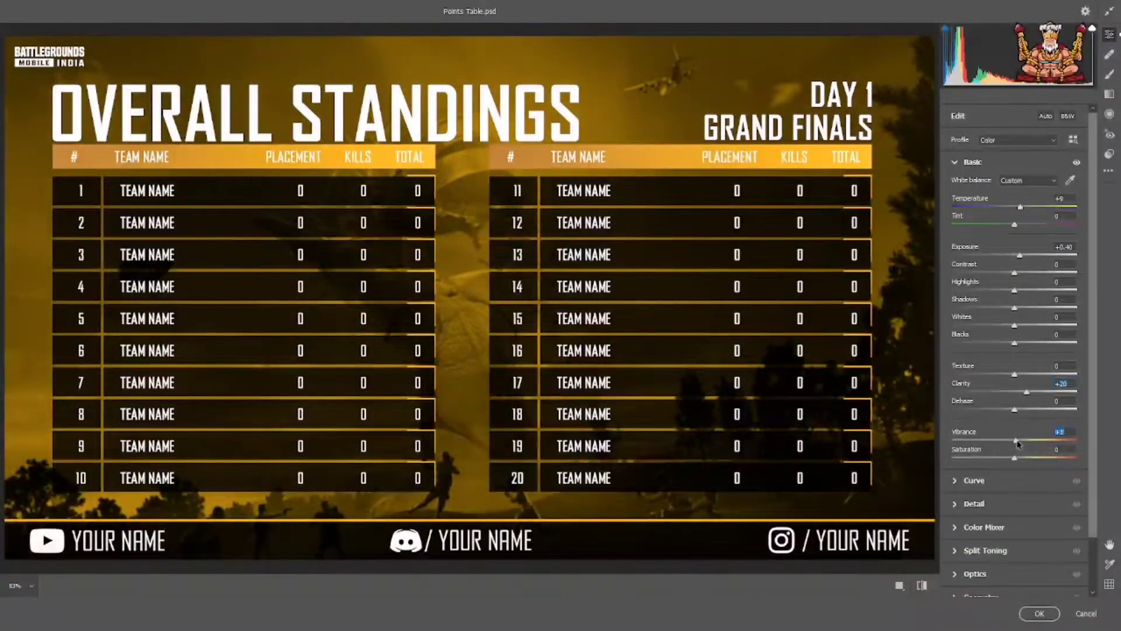
drag(1015, 326, 1034, 325)
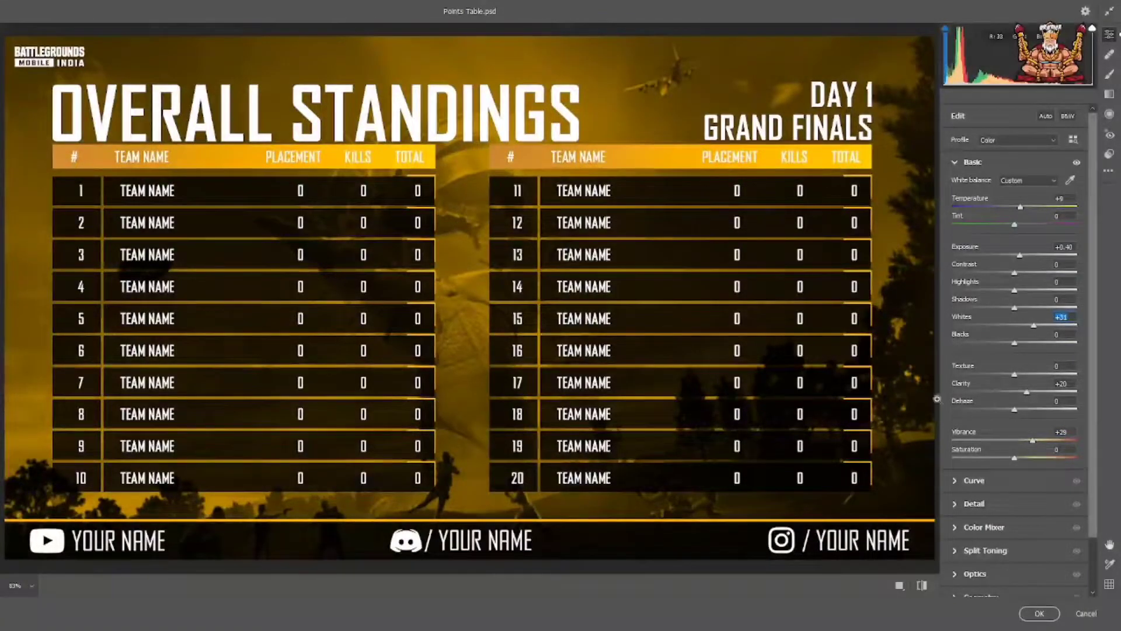
drag(1015, 308, 1025, 308)
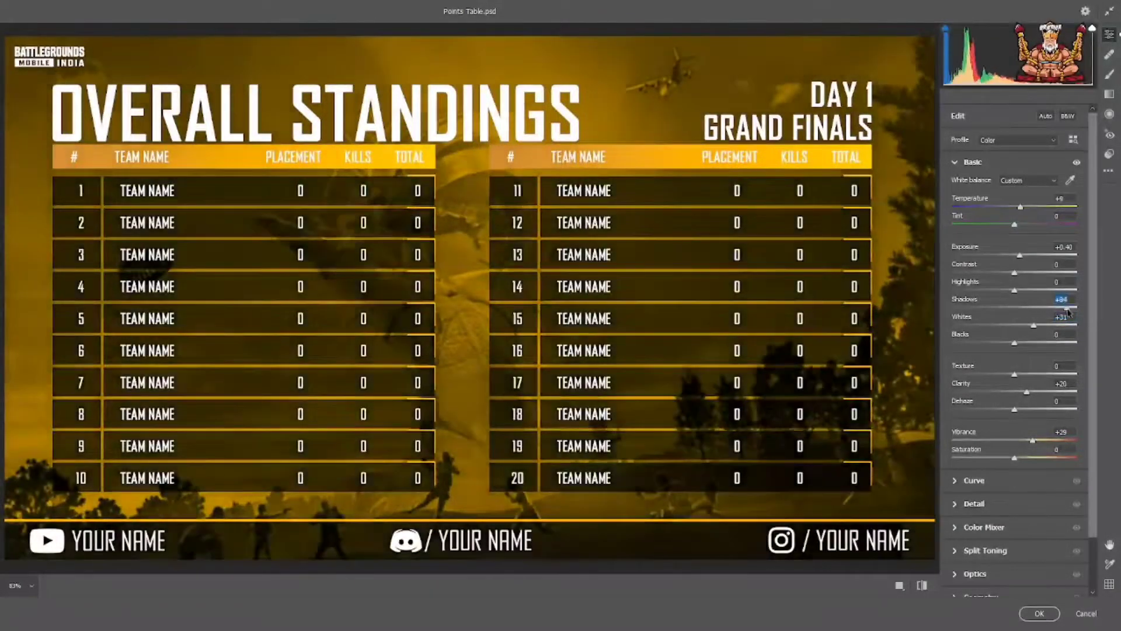
double_click(1024, 310)
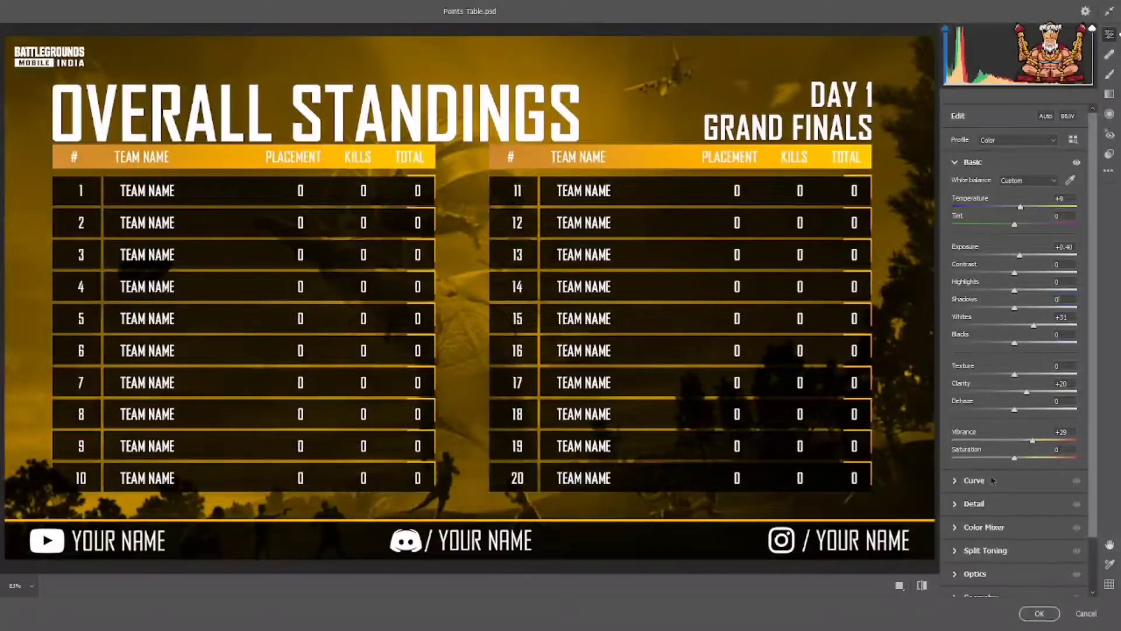
click(956, 162)
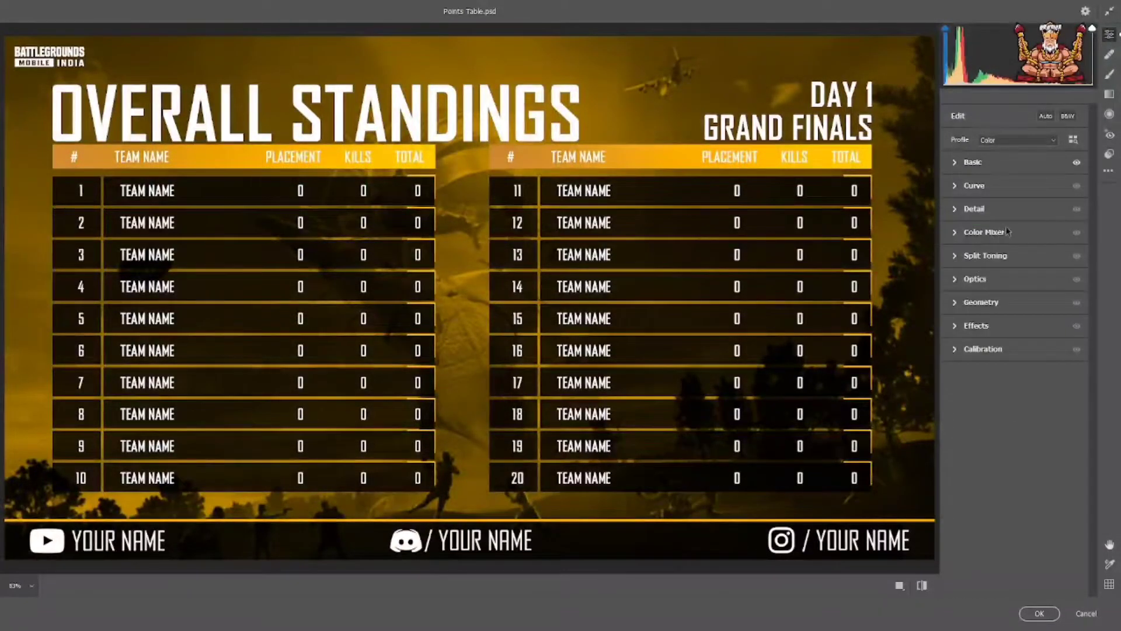
click(956, 165)
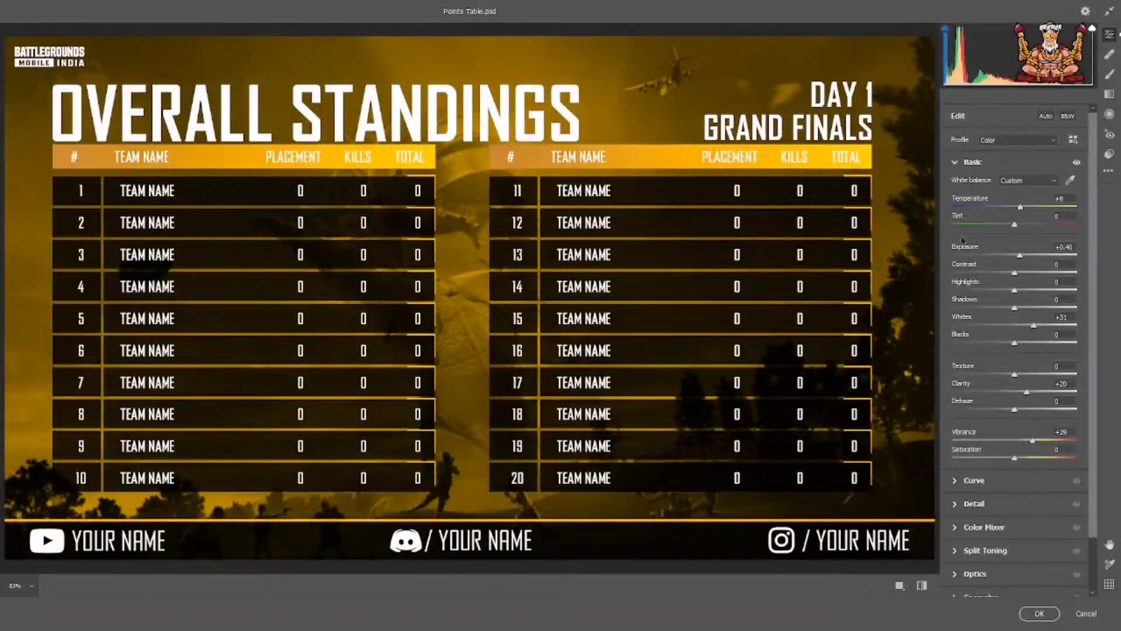
click(956, 162)
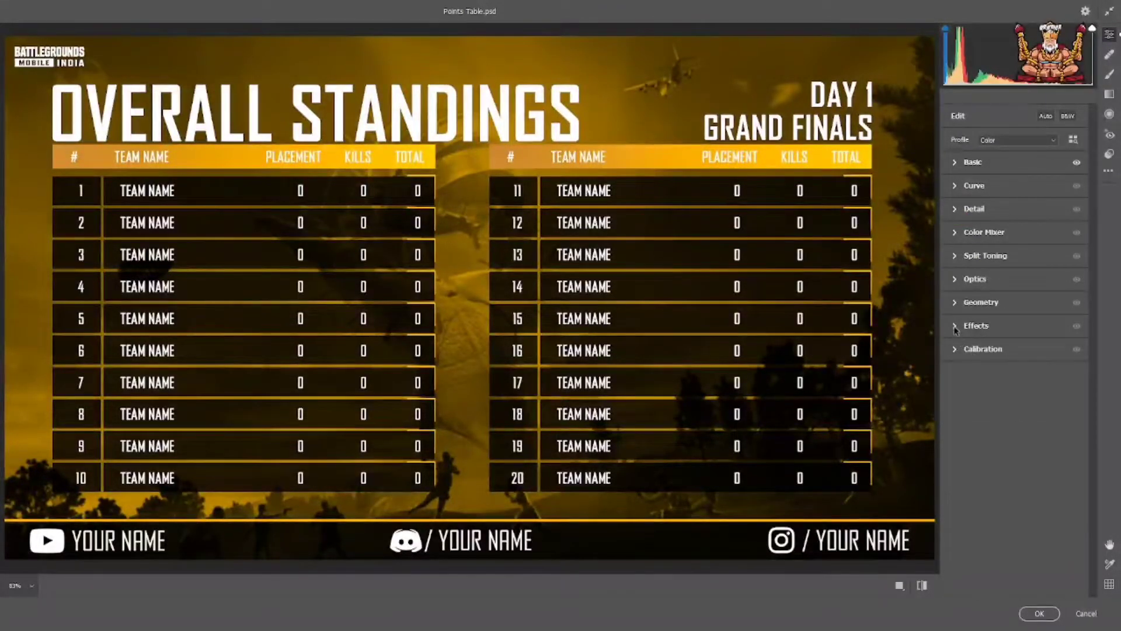
click(955, 187)
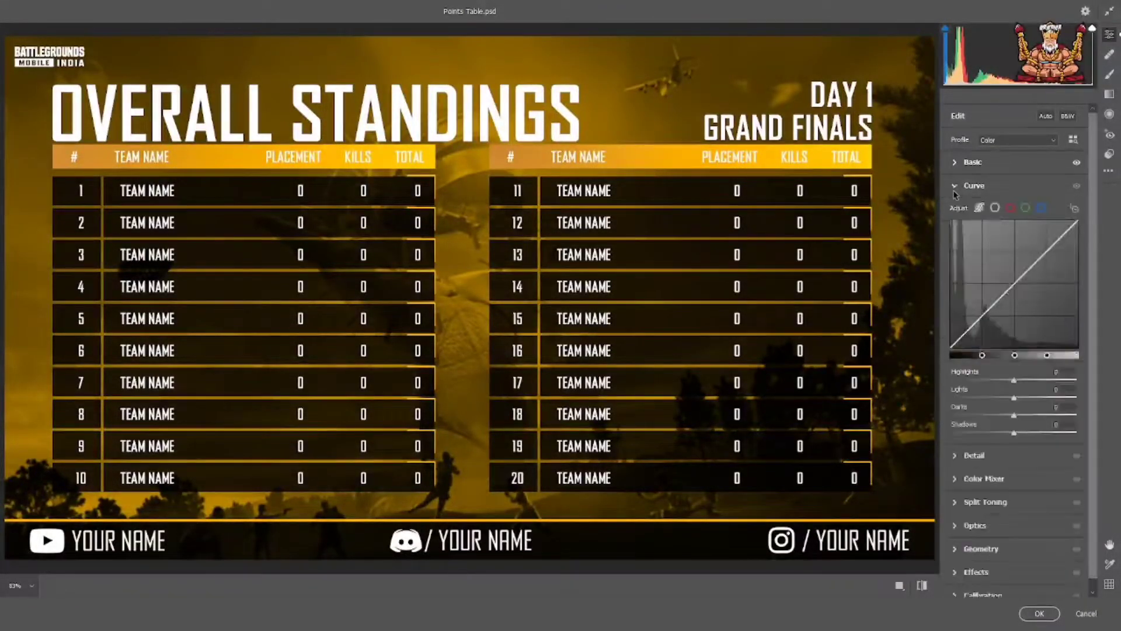
click(957, 209)
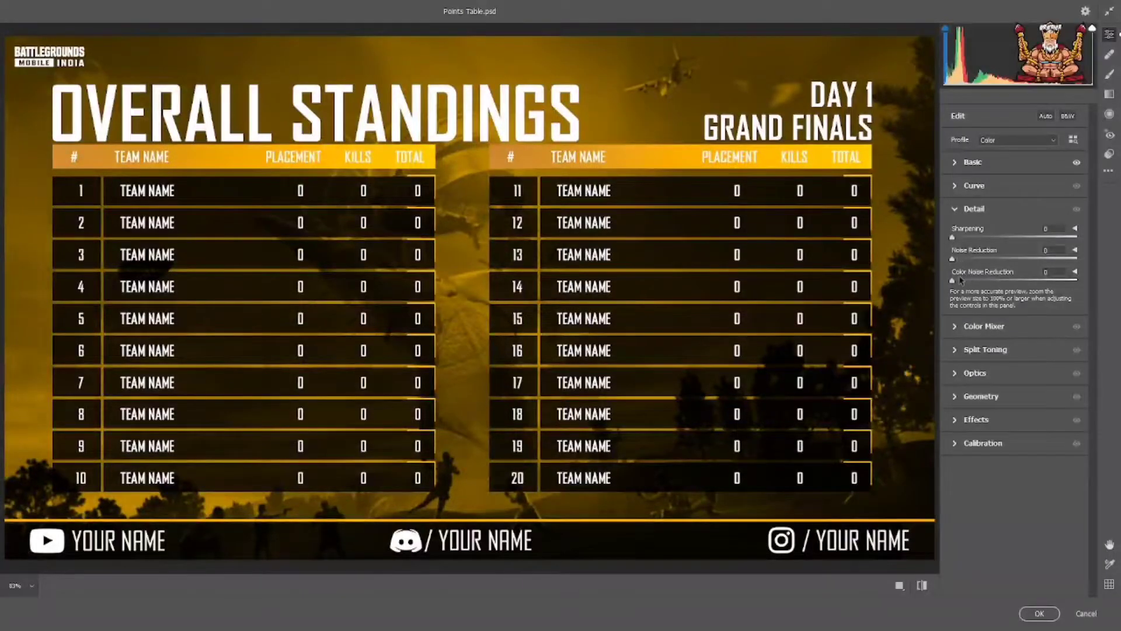
click(956, 210)
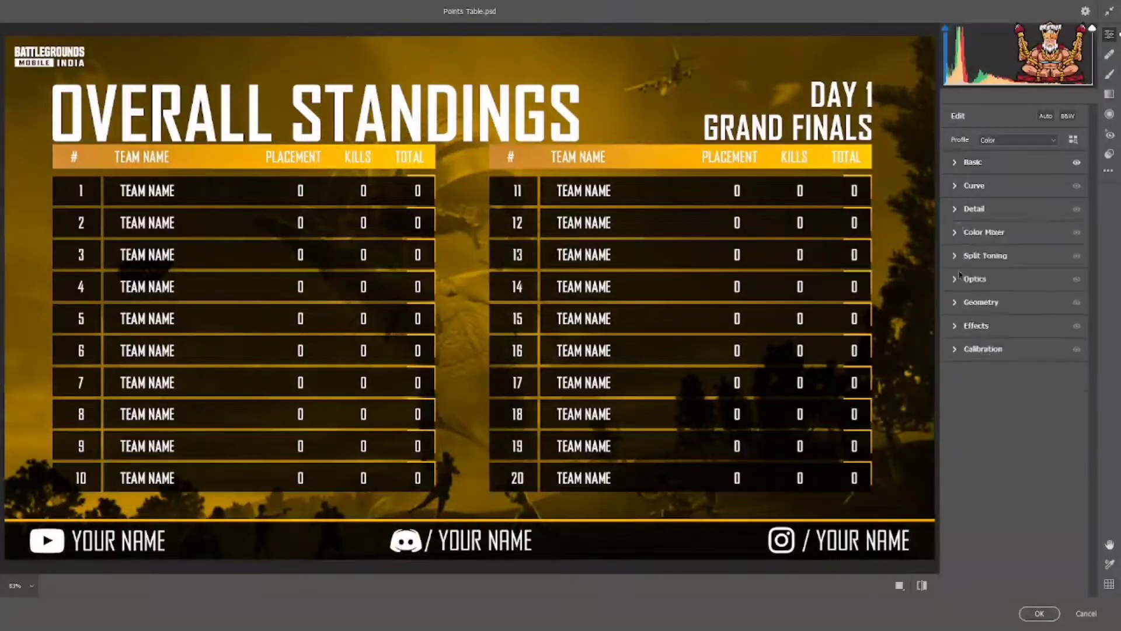
click(957, 233)
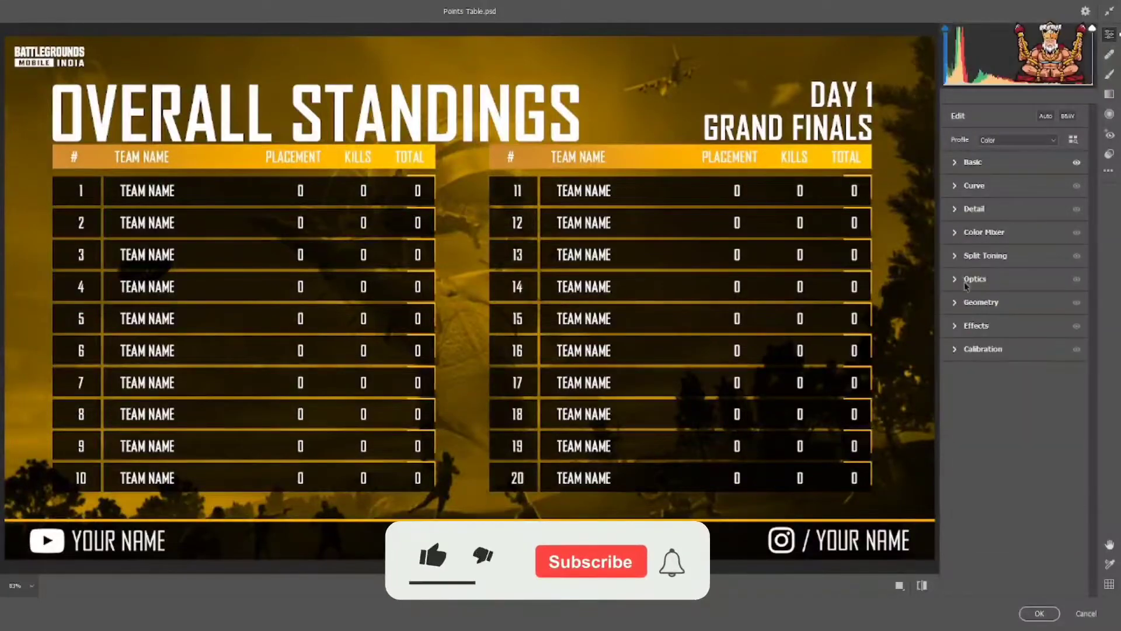
click(956, 256)
click(956, 279)
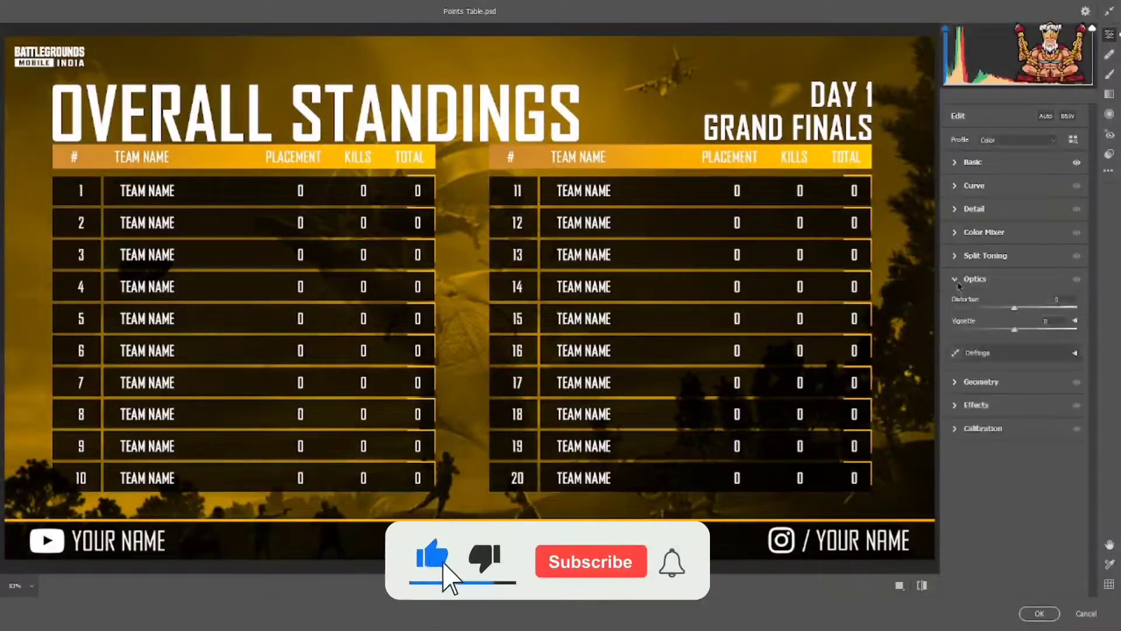
drag(1015, 330, 1028, 329)
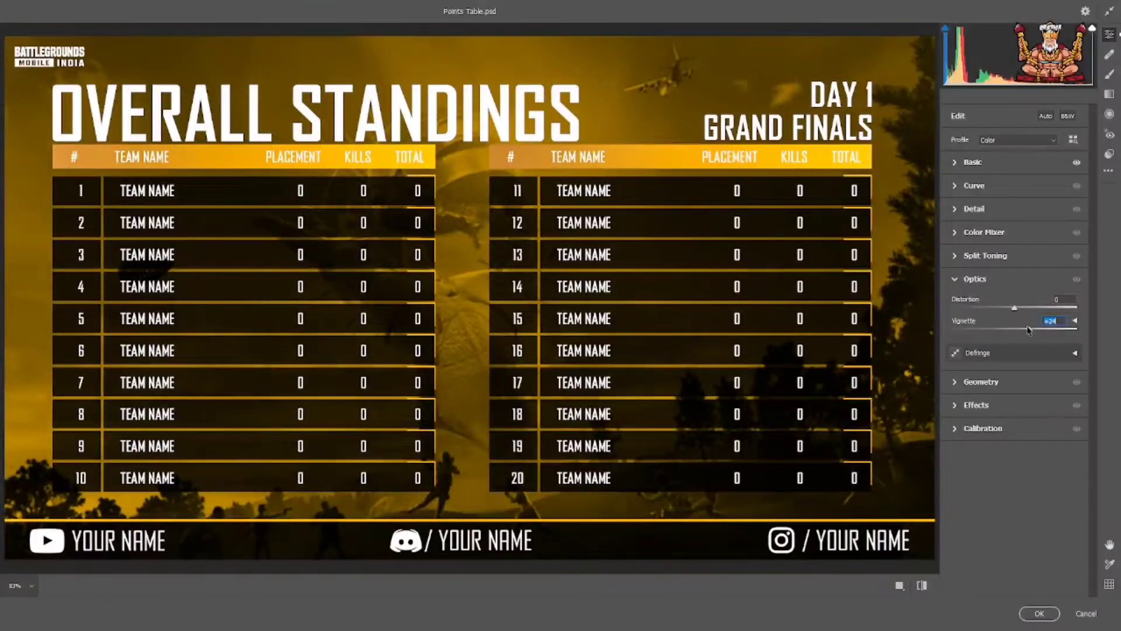
text(0)
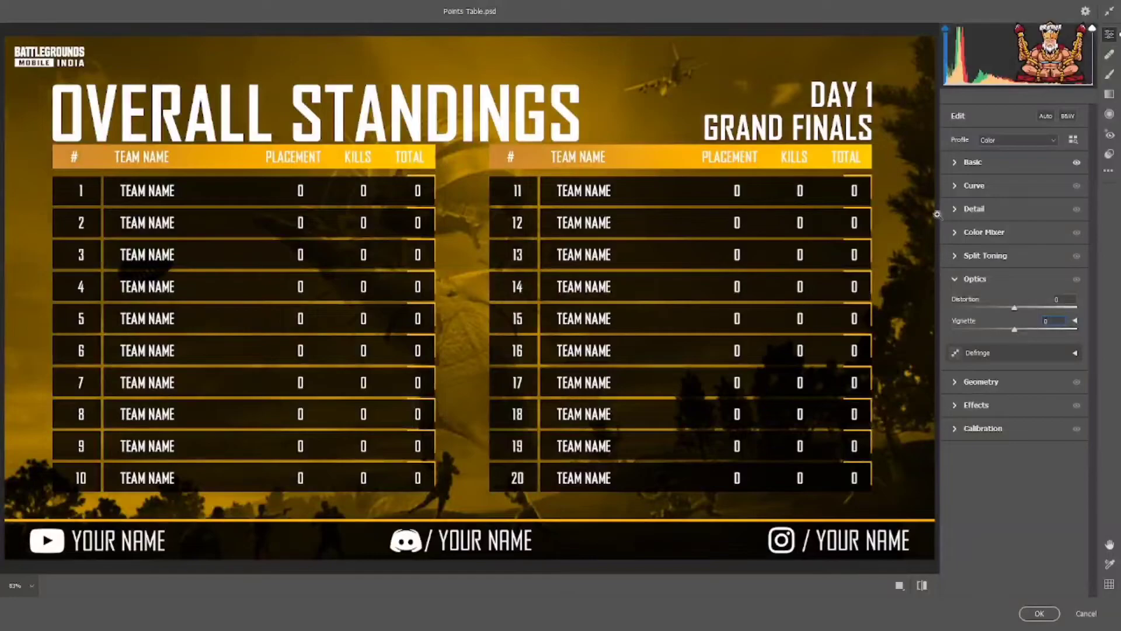
Apply the Camera Raw grade and toggle Layer 4 off and on to compare
click(1040, 614)
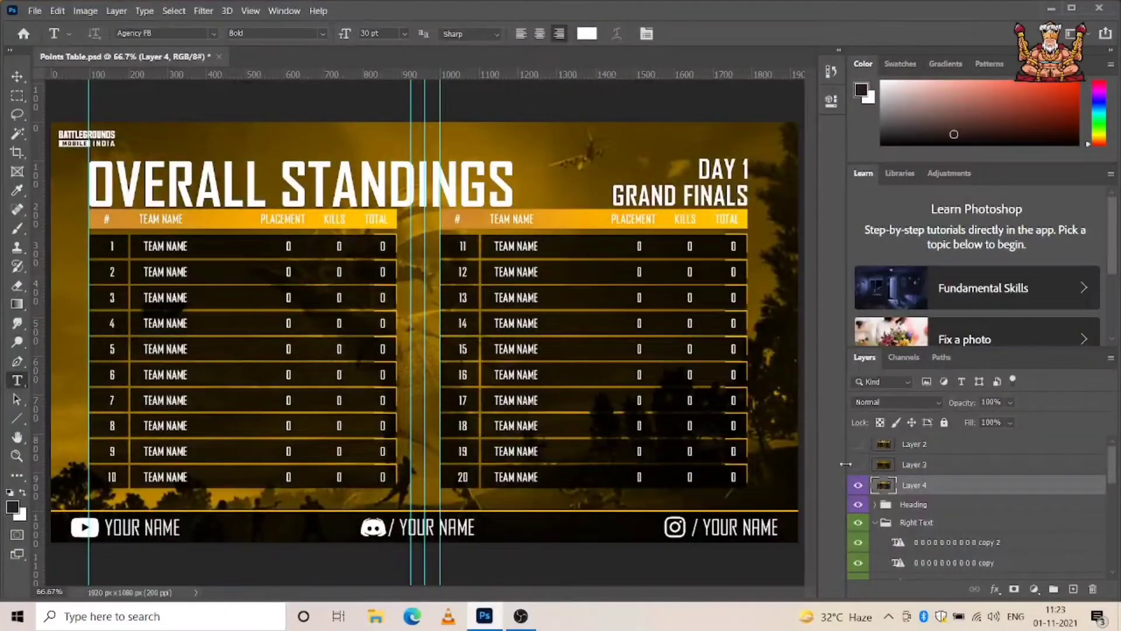
click(859, 488)
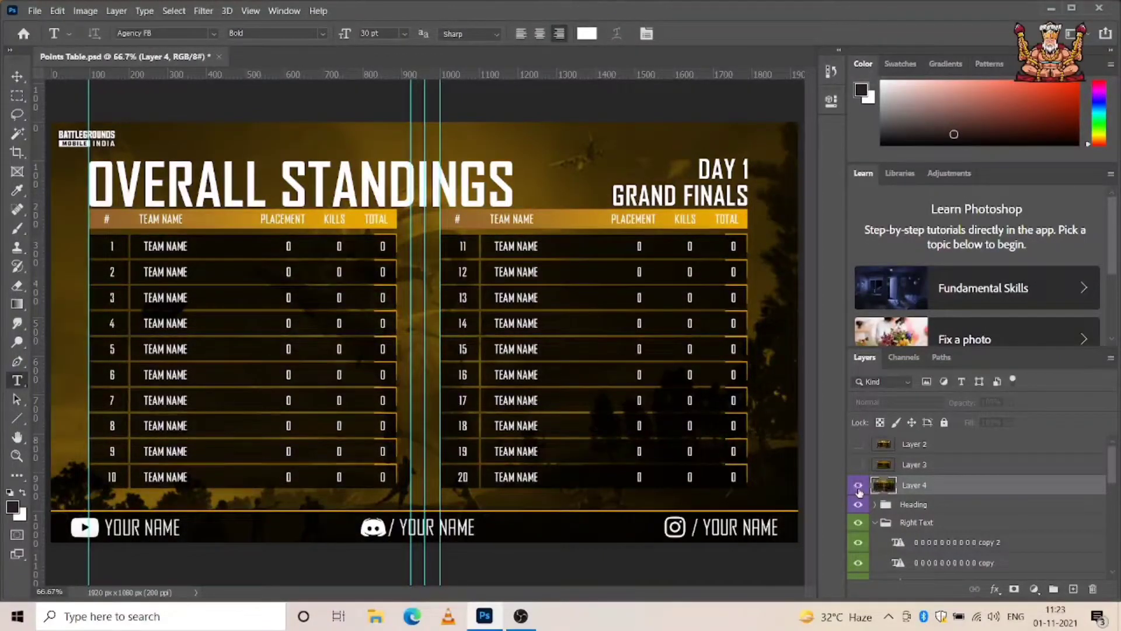
click(859, 486)
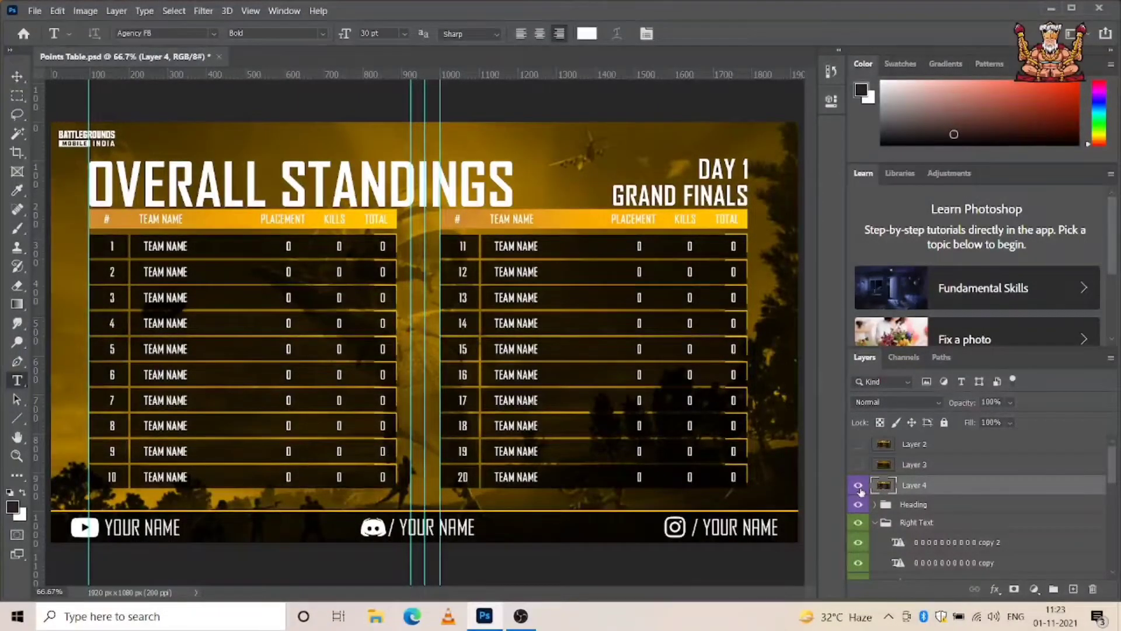
Briefly show then re-hide Layer 2 and Layer 3, leaving Layer 2 selected
click(859, 465)
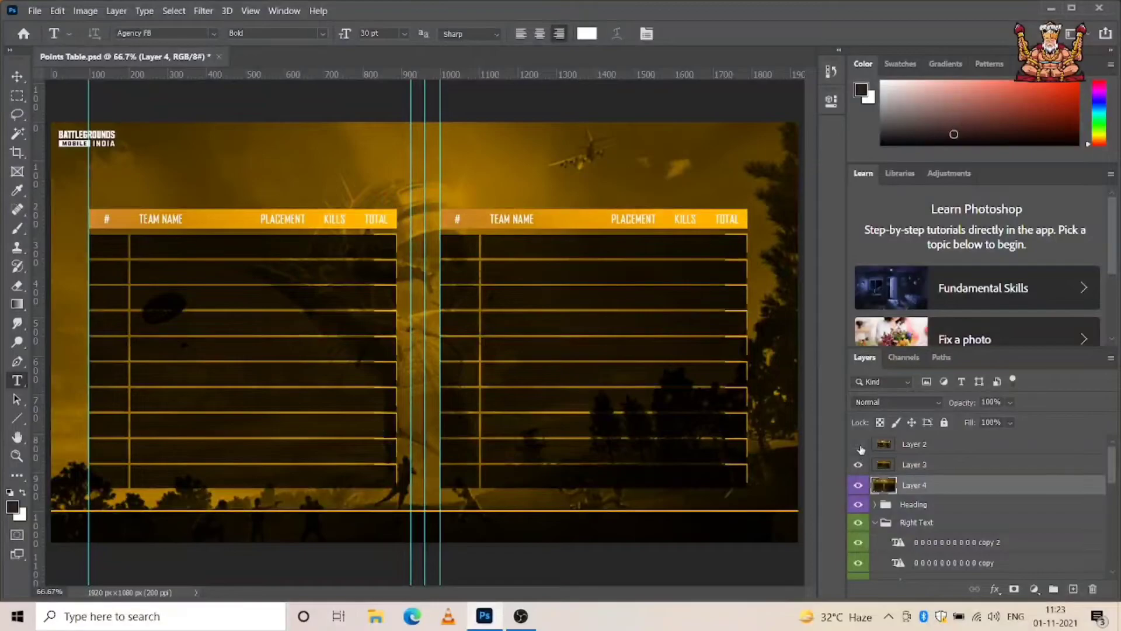
click(858, 445)
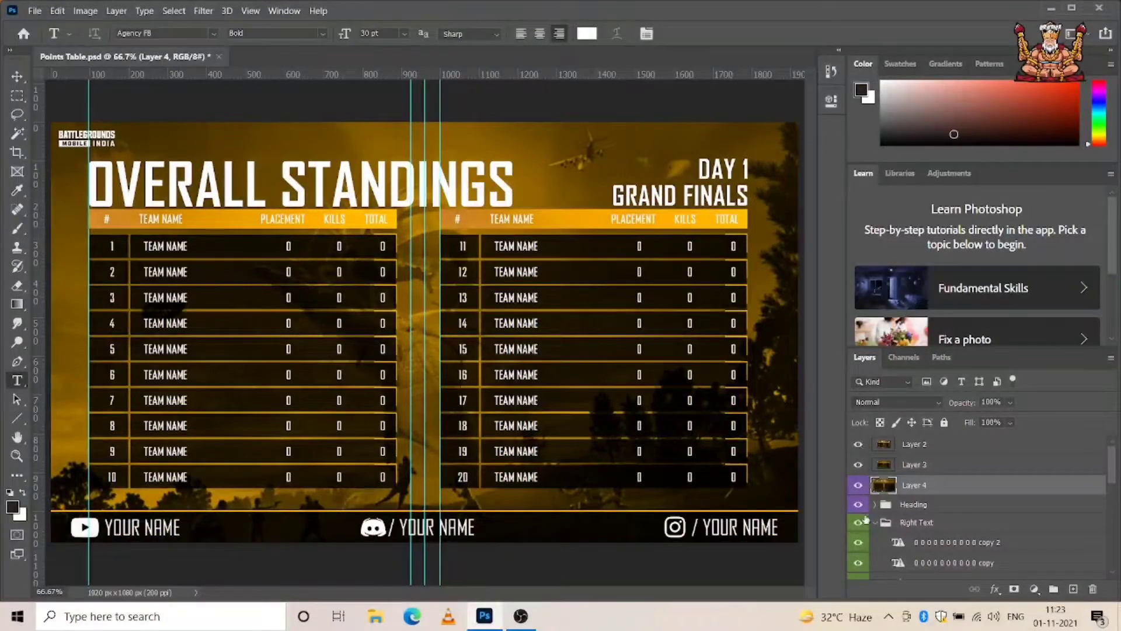
click(858, 464)
click(859, 445)
click(927, 449)
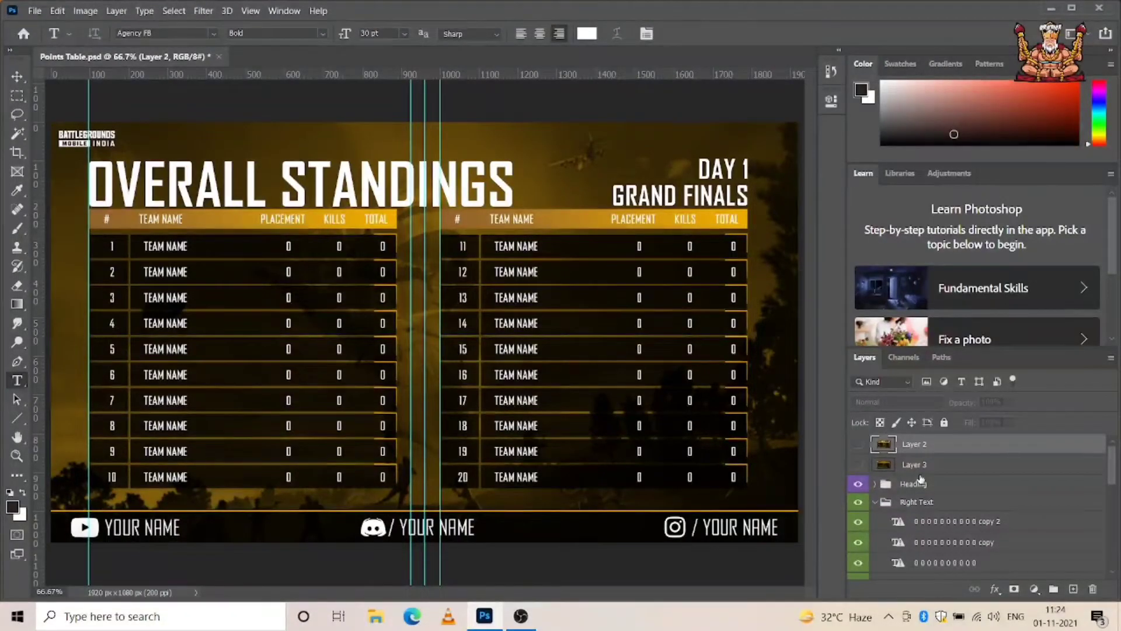
Delete the empty layer inside the Heading group
click(875, 485)
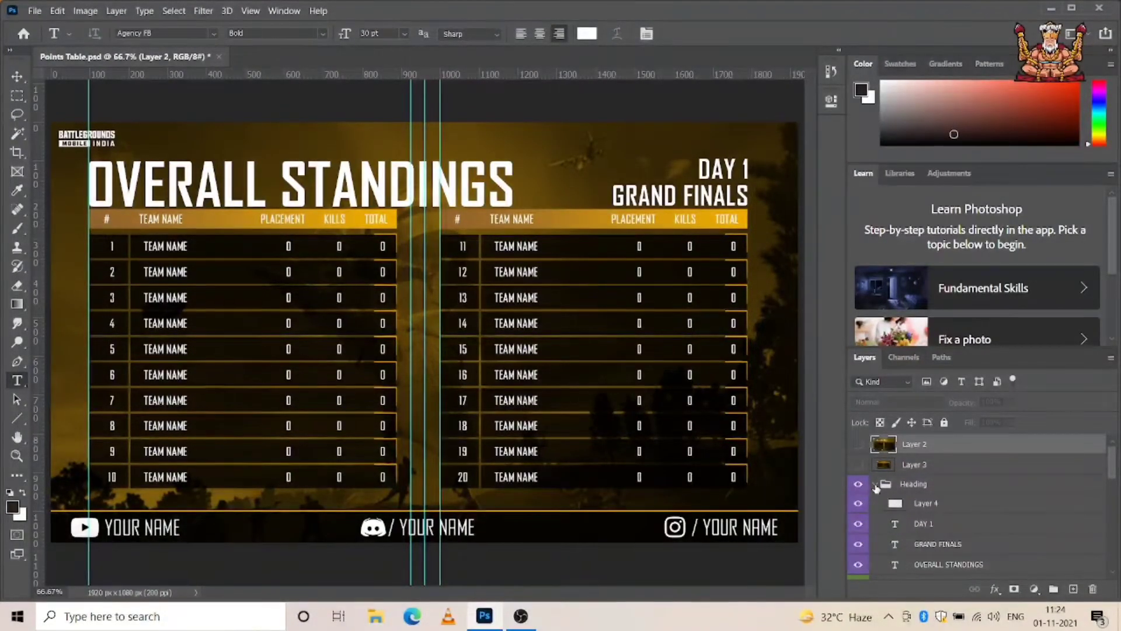
click(932, 503)
key(Delete)
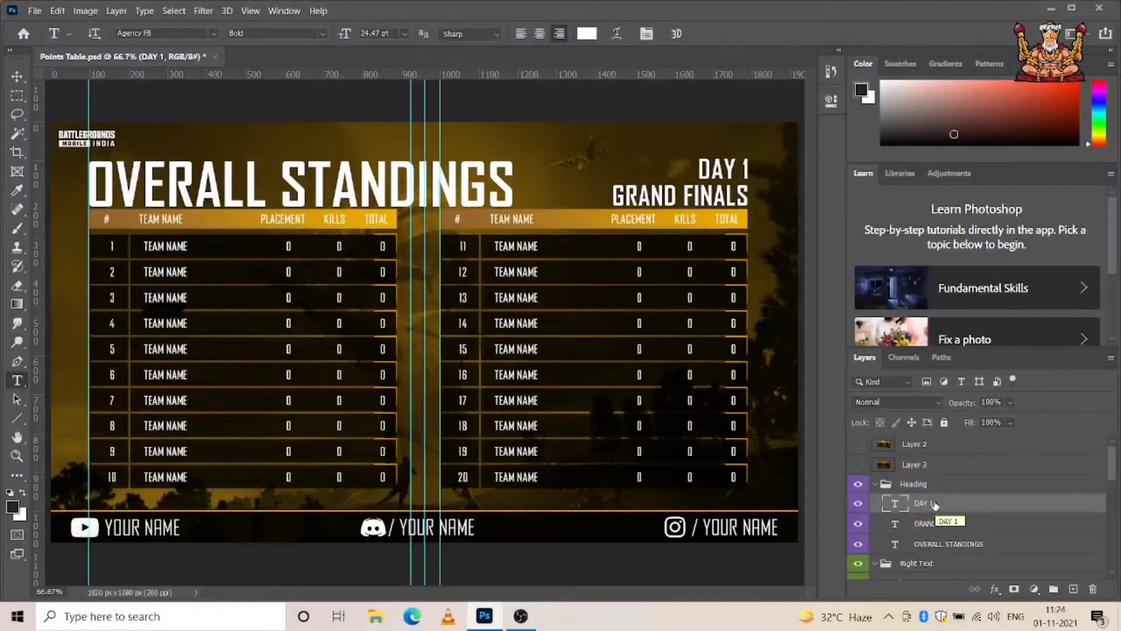
Collapse the Heading, Right Text and Layout groups and show Layer 2 and Layer 3 again
click(875, 483)
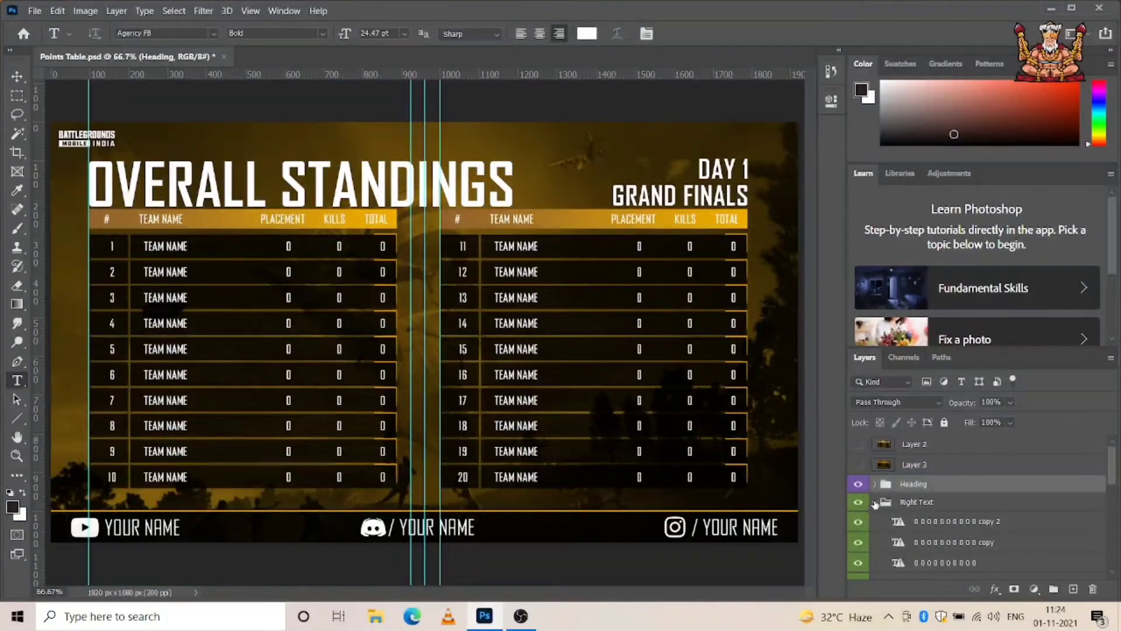
click(875, 503)
scroll(876, 490, down, 1)
scroll(906, 496, down, 2)
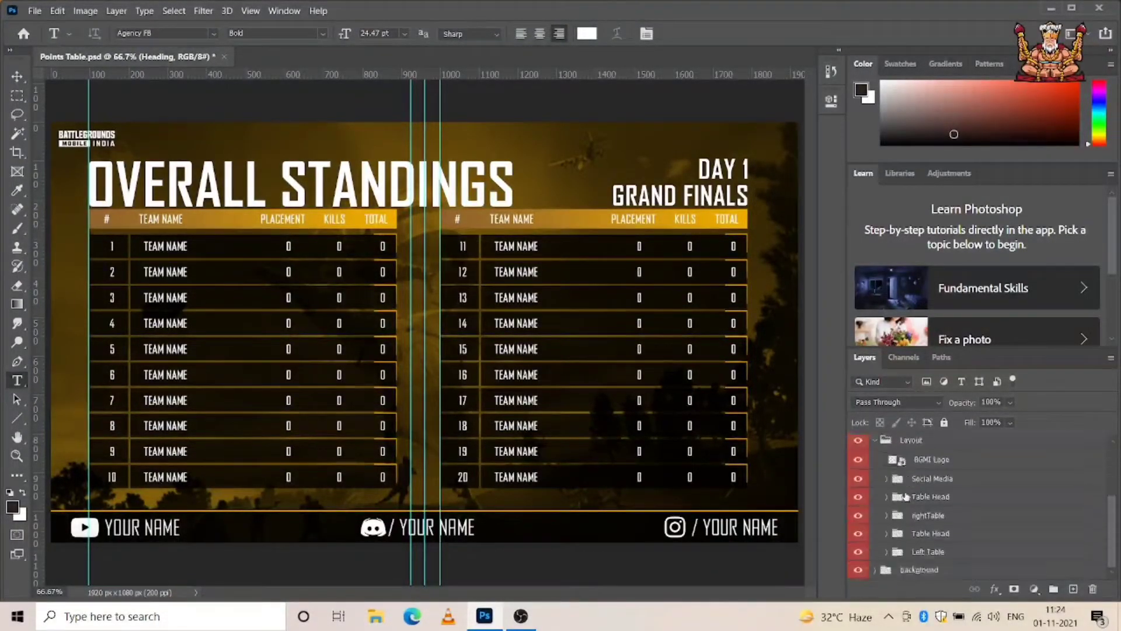
click(876, 442)
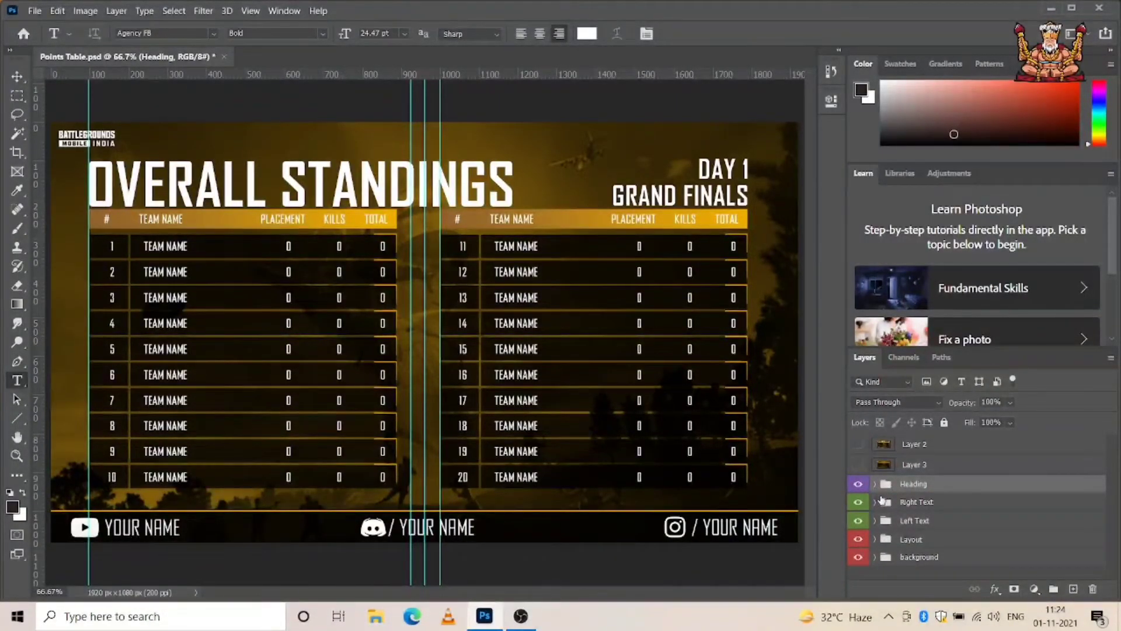
drag(858, 464, 859, 445)
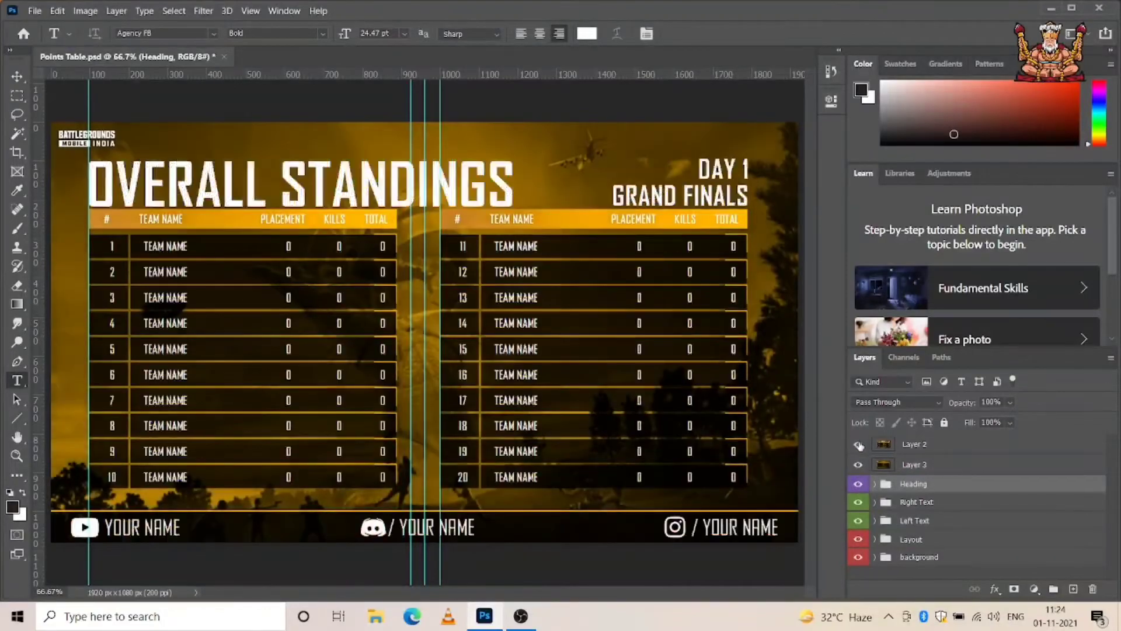